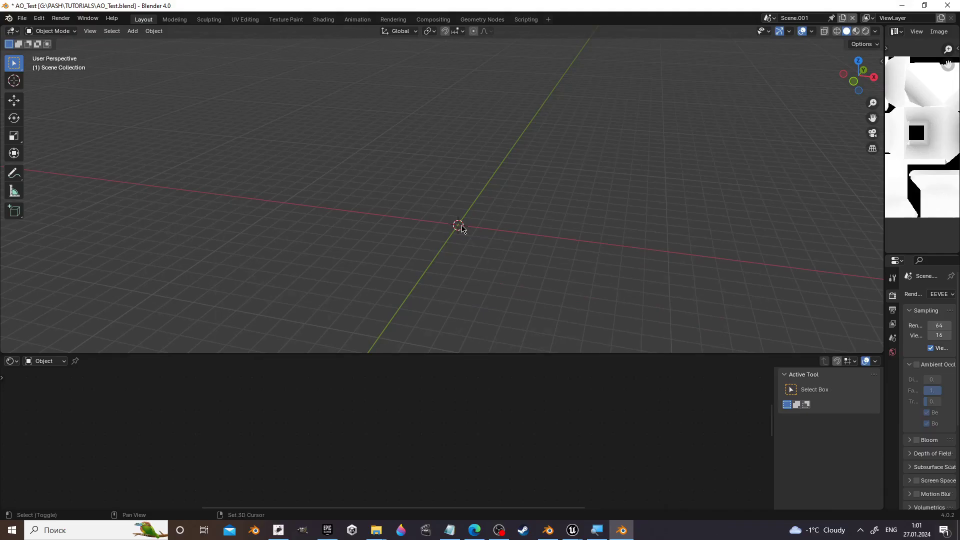
- Add a cube at the origin and scale it on X and Y only, keeping its height
{"action": "key", "text": "shift+a"}
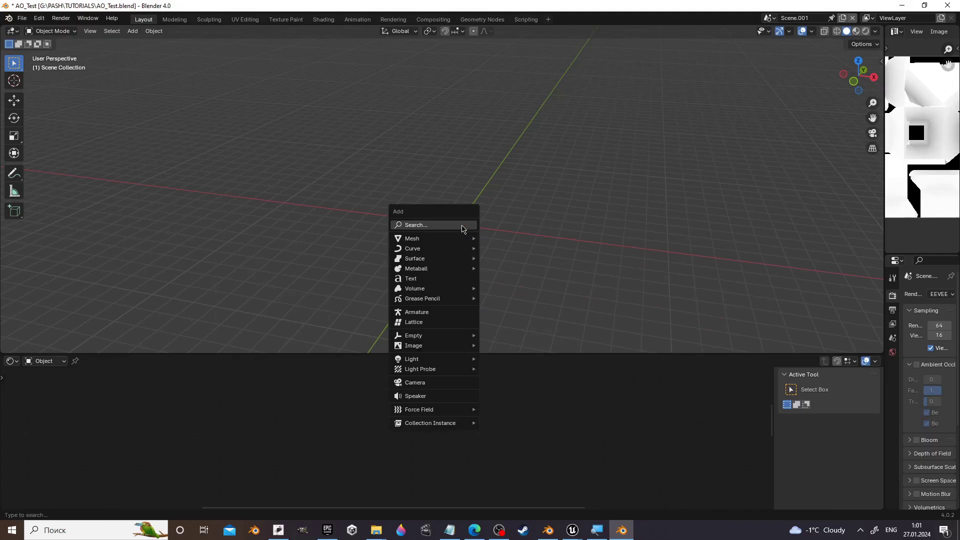
{"action": "mouse_move", "coordinate": [413, 238]}
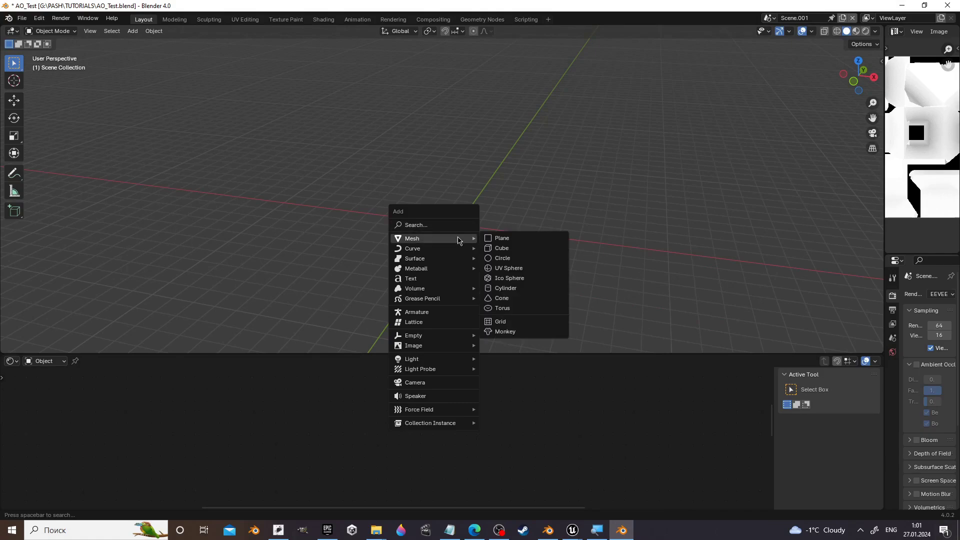
{"action": "left_click", "coordinate": [510, 250]}
{"action": "key", "text": "s"}
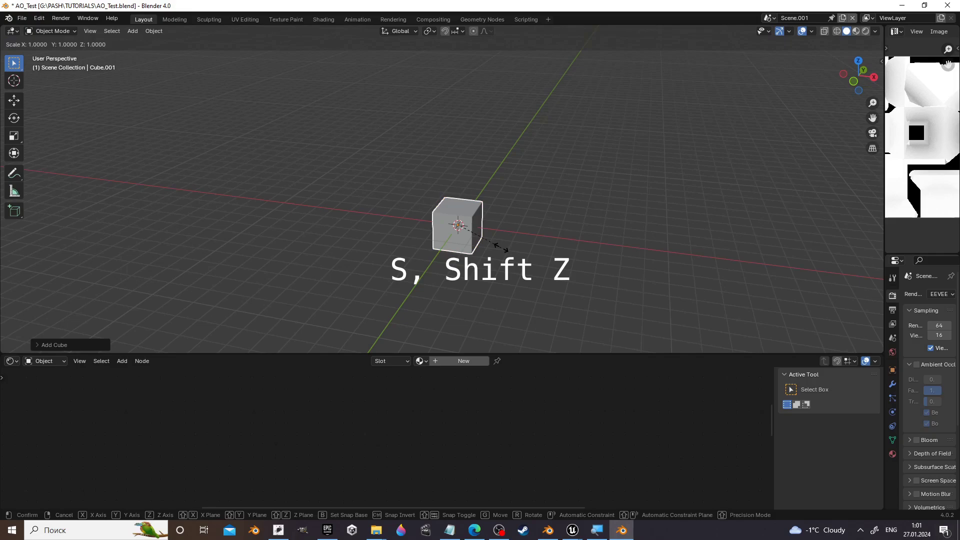
{"action": "key", "text": "shift+z"}
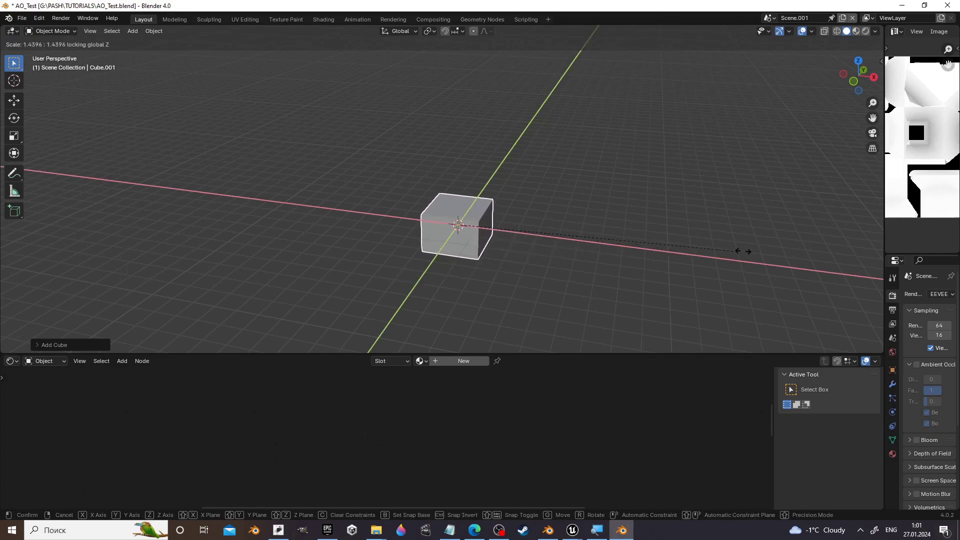
- Confirm the flat slab and give it a new material named GROUND
{"action": "left_click", "coordinate": [735, 294]}
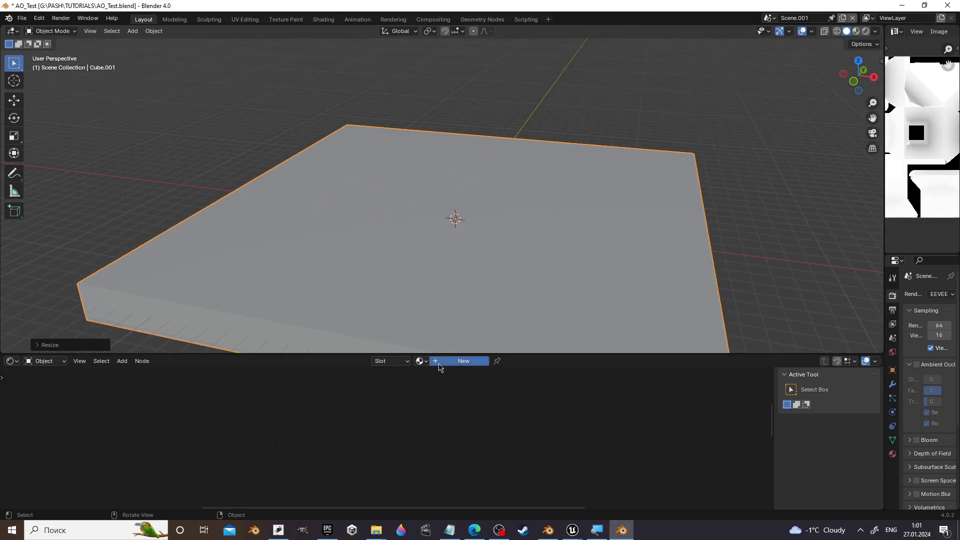
{"action": "left_click", "coordinate": [454, 361]}
{"action": "middle_click_drag", "start_coordinate": [450, 343], "coordinate": [430, 350]}
{"action": "double_click", "coordinate": [428, 361]}
{"action": "type", "text": "GR"}
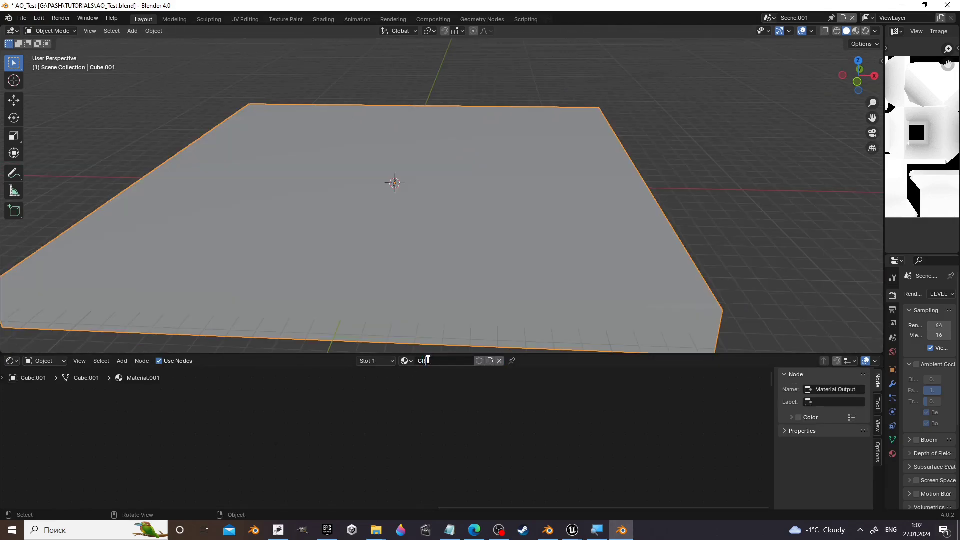
{"action": "key", "text": "Return"}
- Add a Noise Texture node and link its Color into the Principled BSDF Base Color
{"action": "right_click", "coordinate": [210, 436]}
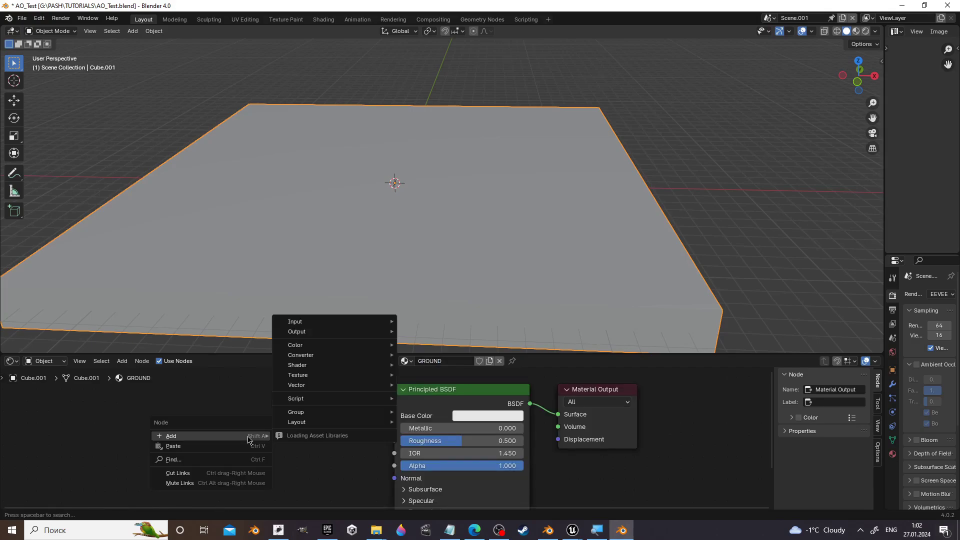
{"action": "mouse_move", "coordinate": [333, 375]}
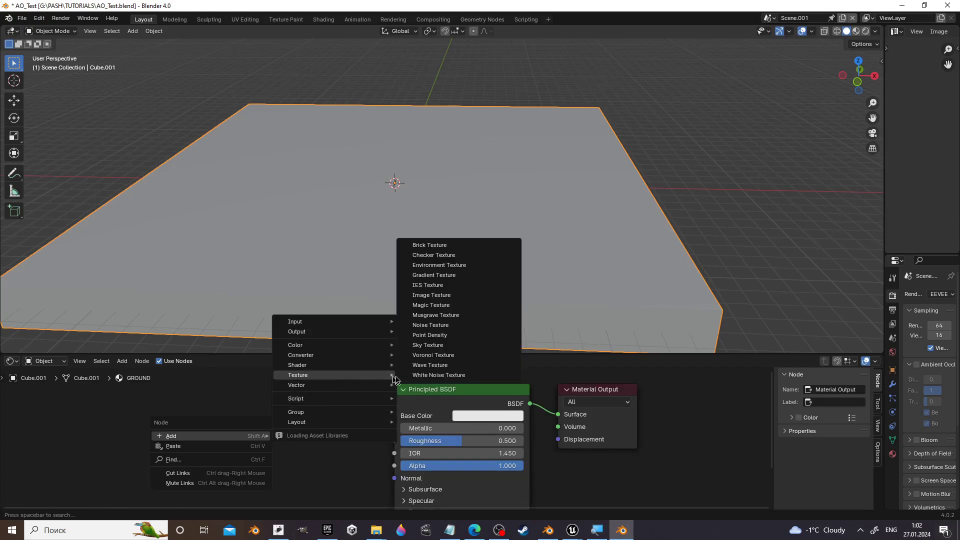
{"action": "left_click", "coordinate": [430, 325]}
{"action": "left_click", "coordinate": [84, 395]}
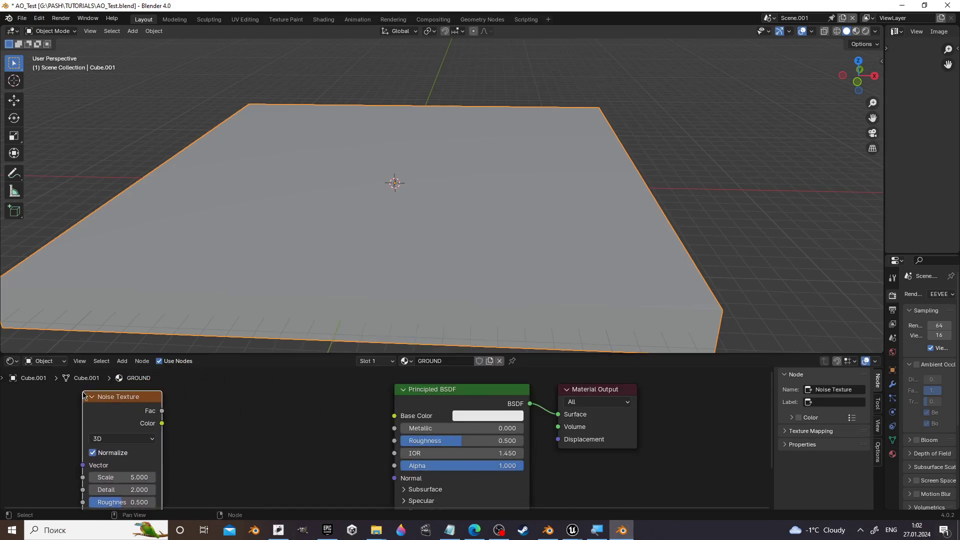
{"action": "left_click_drag", "start_coordinate": [250, 355], "coordinate": [190, 326]}
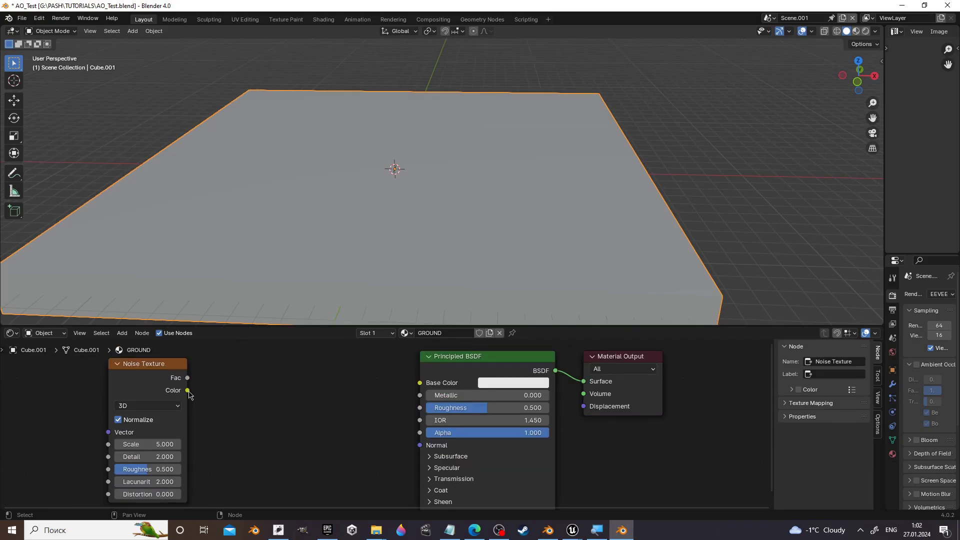
{"action": "left_click_drag", "start_coordinate": [187, 390], "coordinate": [418, 384]}
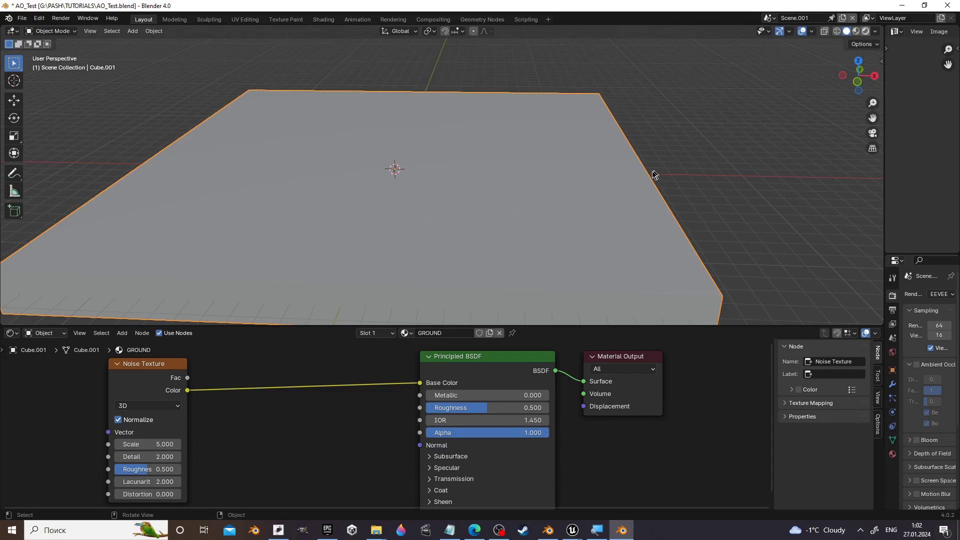
- Switch the viewport to Rendered shading to preview the noise material
{"action": "key", "text": "z"}
{"action": "key", "text": "6"}
{"action": "key", "text": "shift+a"}
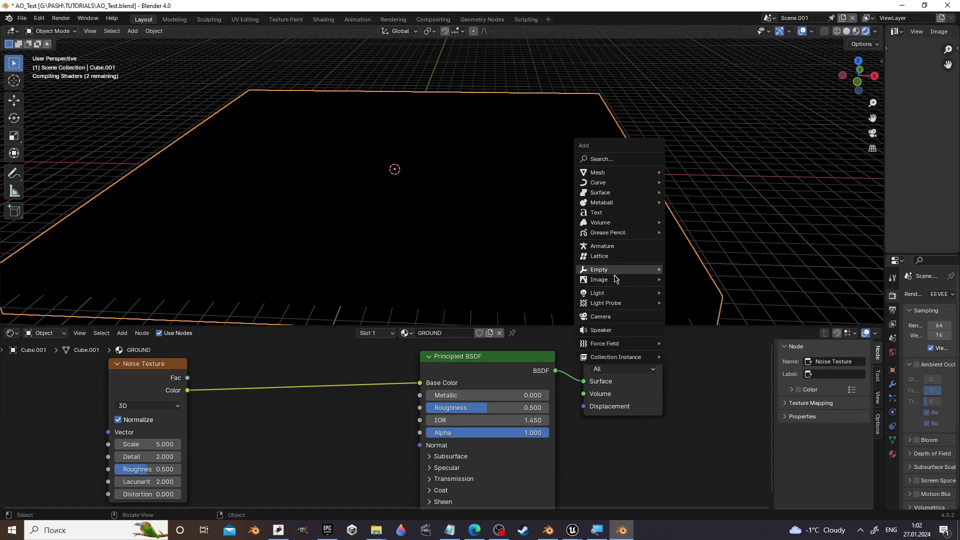
- Add a Sun light and switch the Shader Editor to World shading
{"action": "left_click", "coordinate": [693, 306]}
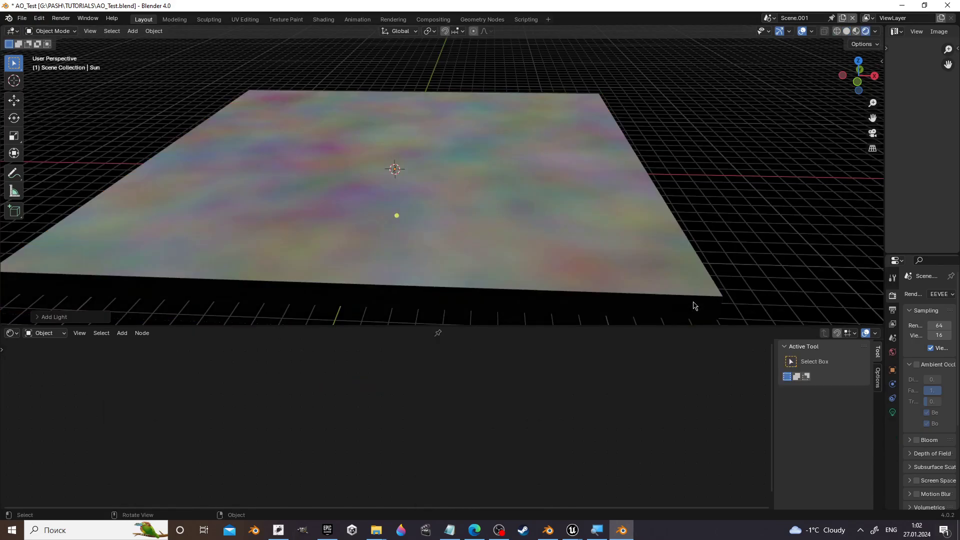
{"action": "scroll", "coordinate": [634, 205], "scroll_direction": "down", "scroll_amount": 3}
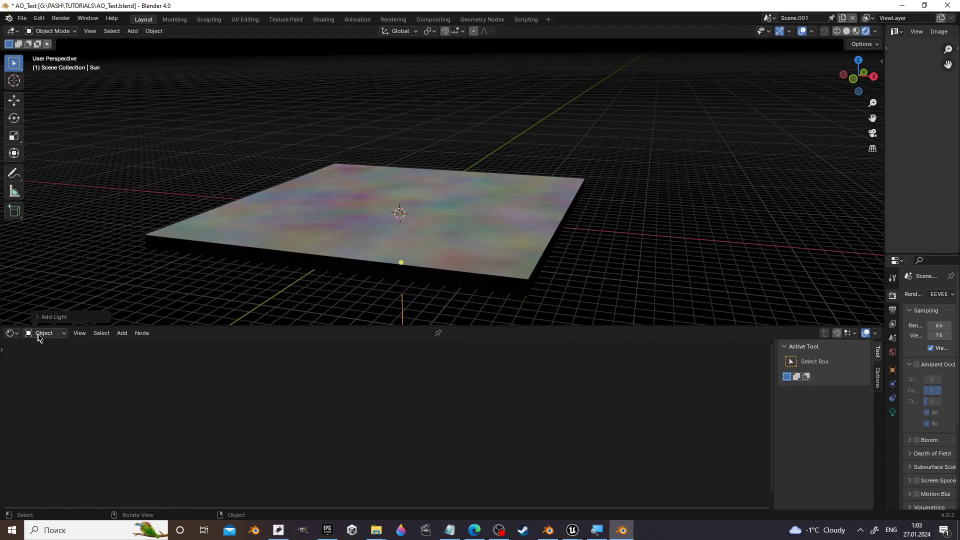
{"action": "left_click", "coordinate": [45, 333]}
{"action": "left_click", "coordinate": [43, 369]}
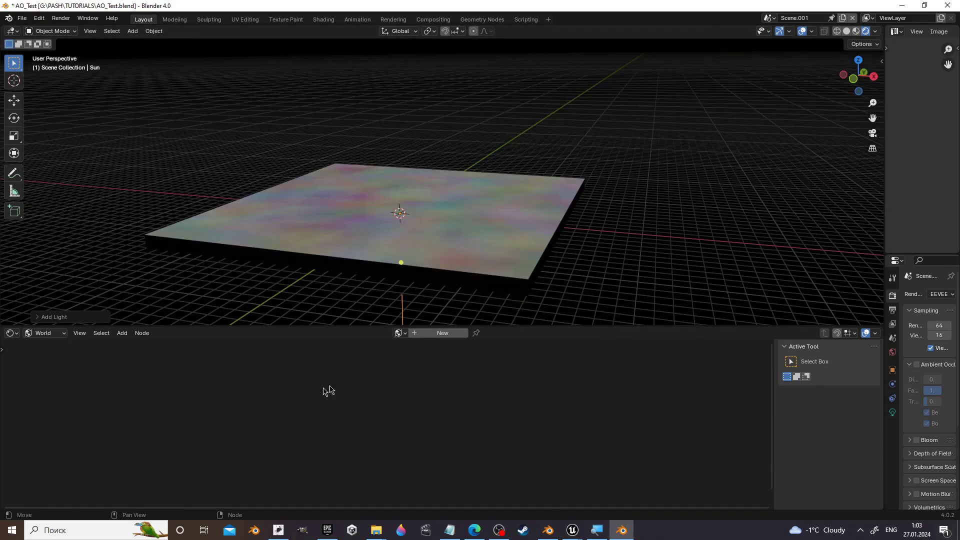
- Assign the existing World to the scene, then return the editor to Object shading
{"action": "left_click", "coordinate": [400, 333]}
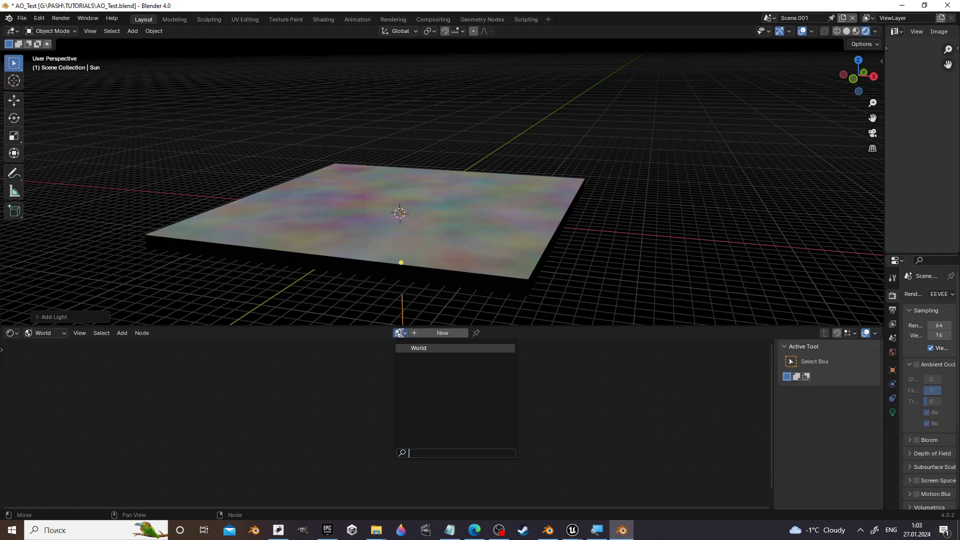
{"action": "left_click", "coordinate": [408, 349]}
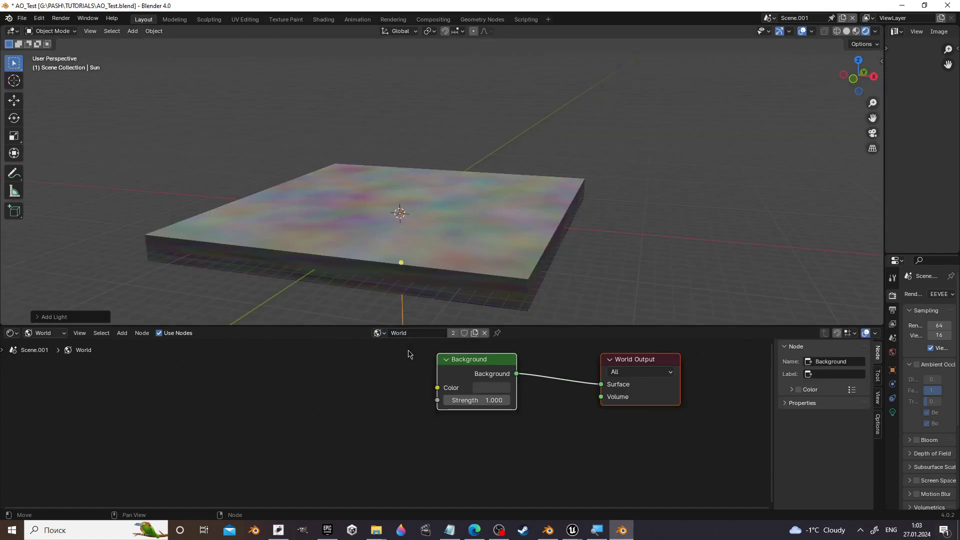
{"action": "left_click", "coordinate": [43, 333]}
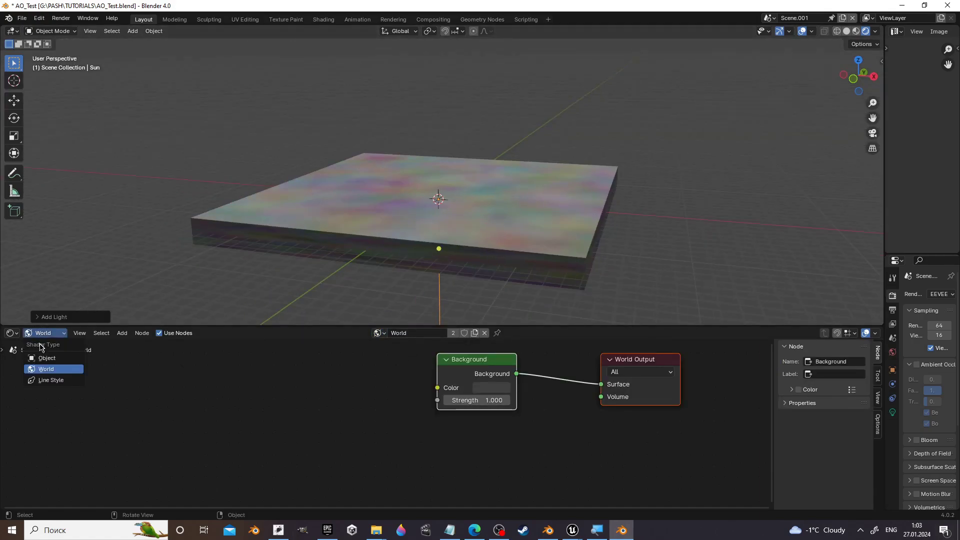
{"action": "left_click", "coordinate": [42, 359]}
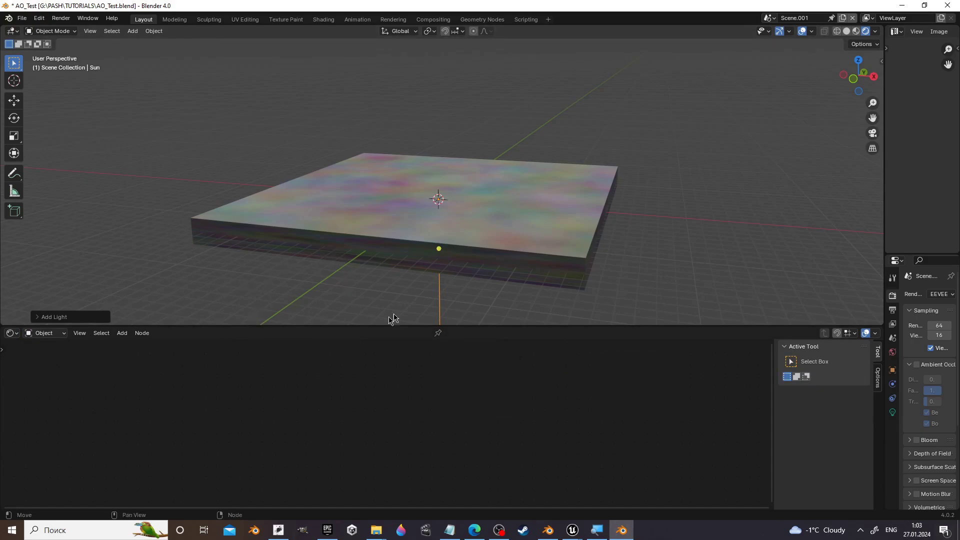
- Insert a Color Ramp between the Noise Texture and the shader's Base Color
{"action": "left_click", "coordinate": [456, 218]}
{"action": "left_click_drag", "start_coordinate": [208, 395], "coordinate": [250, 428]}
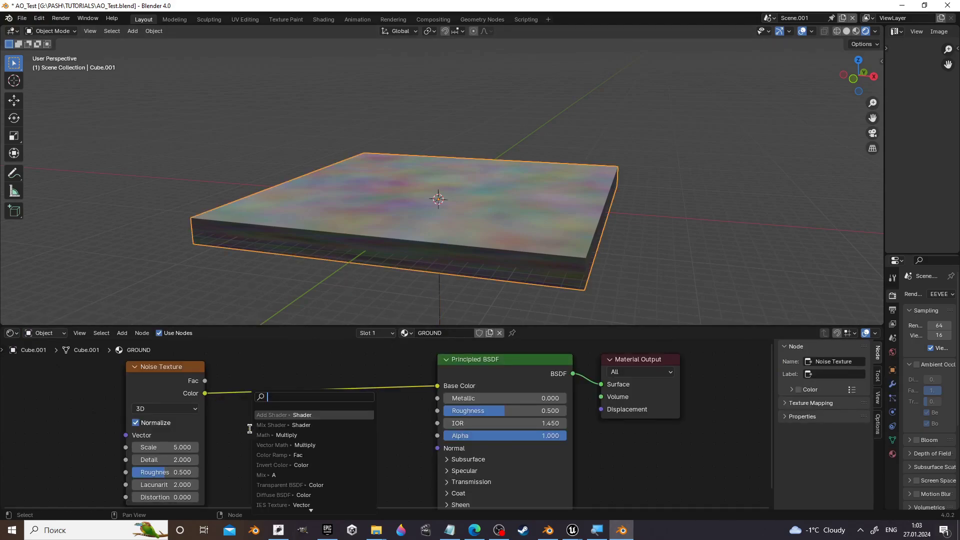
{"action": "type", "text": "COLO"}
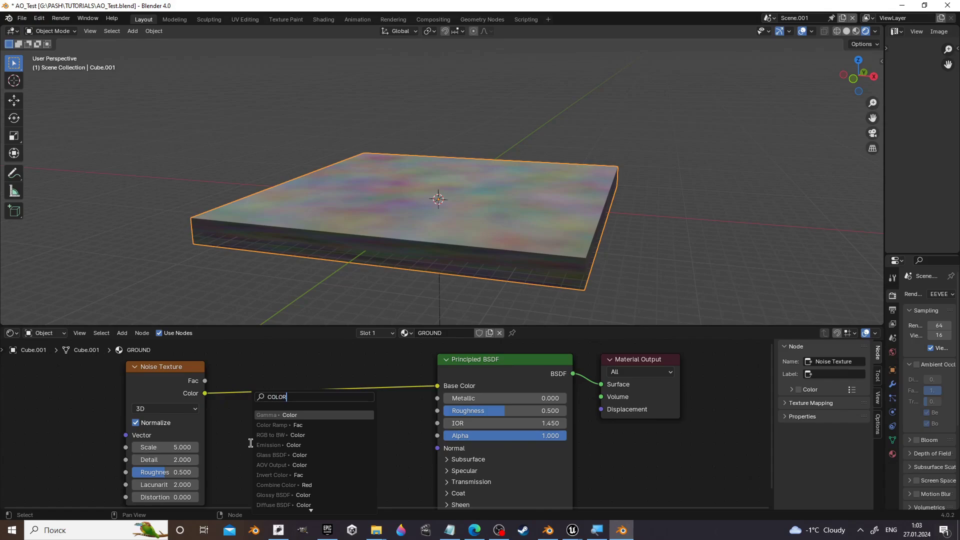
{"action": "type", "text": "R"}
{"action": "key", "text": "Return"}
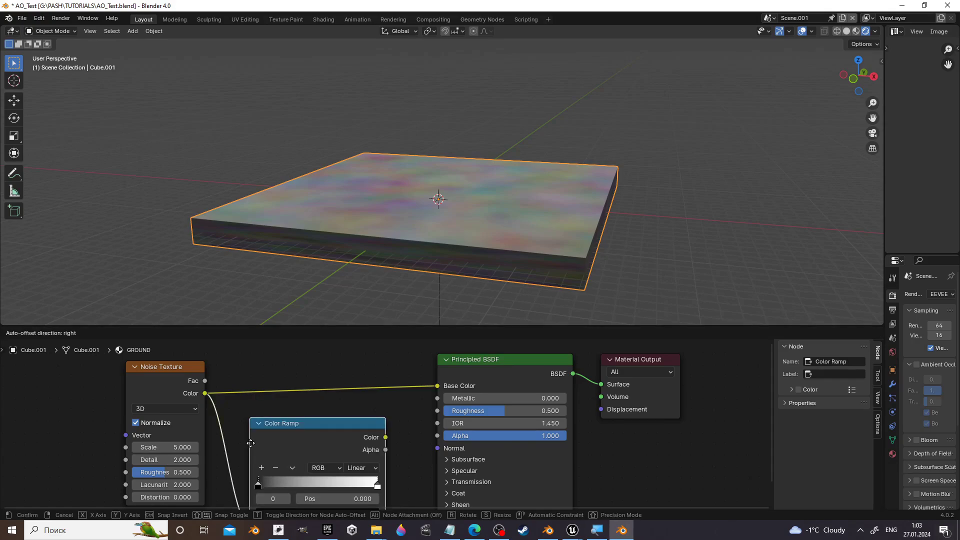
{"action": "left_click", "coordinate": [244, 394]}
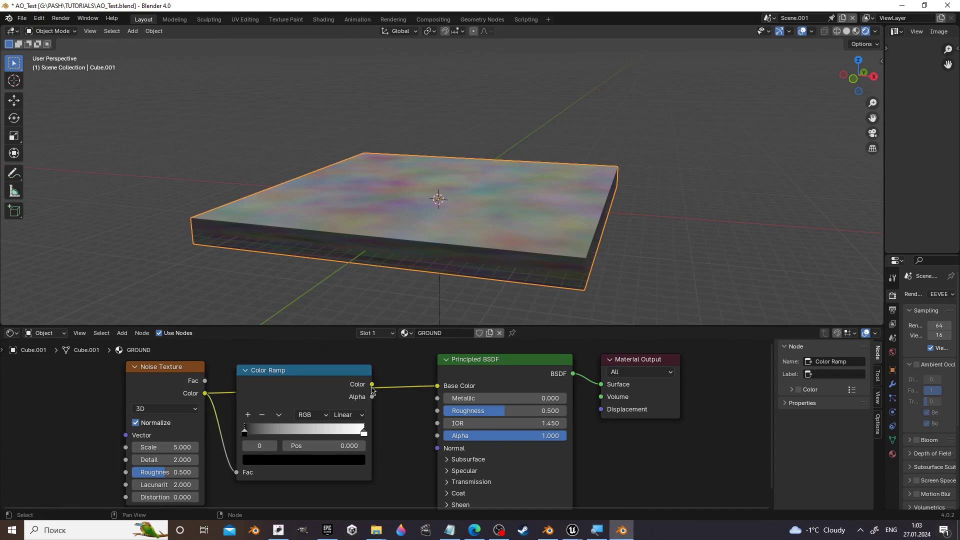
{"action": "left_click_drag", "start_coordinate": [372, 384], "coordinate": [438, 386]}
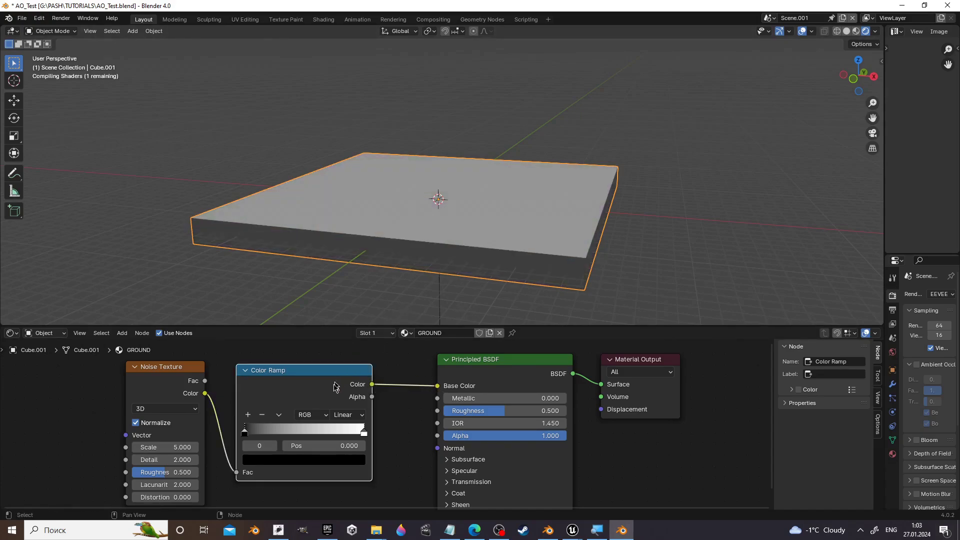
- Move both ramp stops inward and tint the light stop orange (Hue 0.038, Saturation 0.840)
{"action": "left_click_drag", "start_coordinate": [364, 433], "coordinate": [279, 433]}
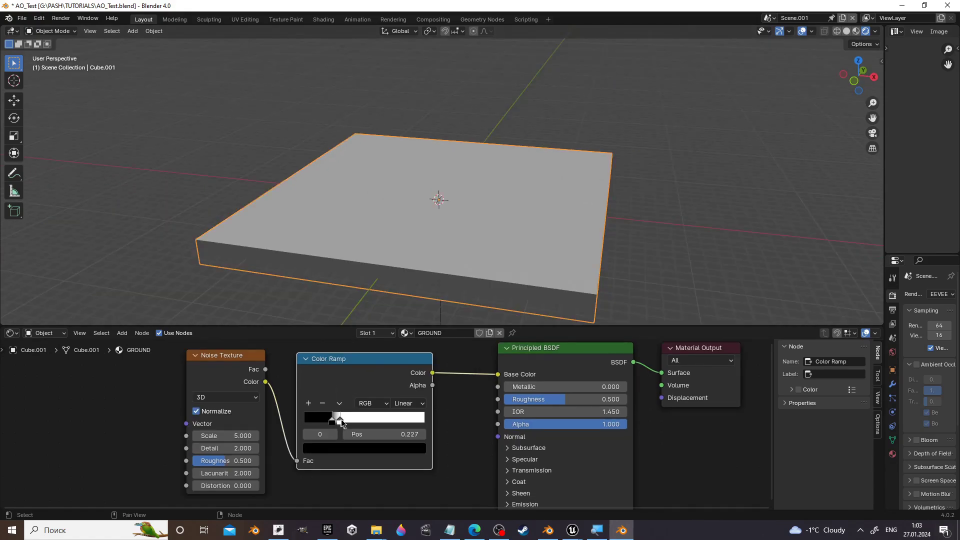
{"action": "mouse_move", "coordinate": [341, 421]}
{"action": "left_mouse_down"}
{"action": "mouse_move", "coordinate": [440, 423]}
{"action": "mouse_move", "coordinate": [413, 425]}
{"action": "mouse_move", "coordinate": [422, 425]}
{"action": "left_mouse_up"}
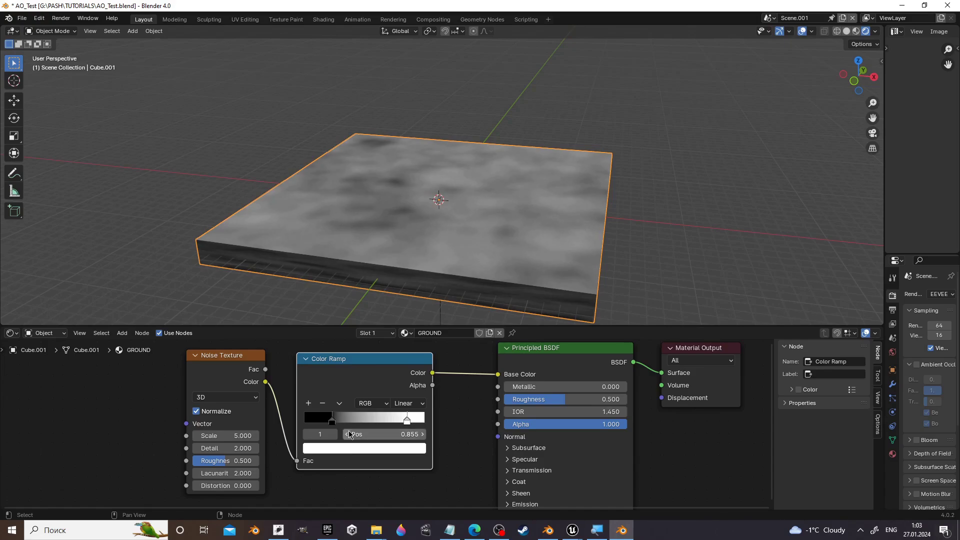
{"action": "left_click", "coordinate": [391, 453]}
{"action": "left_click_drag", "start_coordinate": [340, 320], "coordinate": [346, 352]}
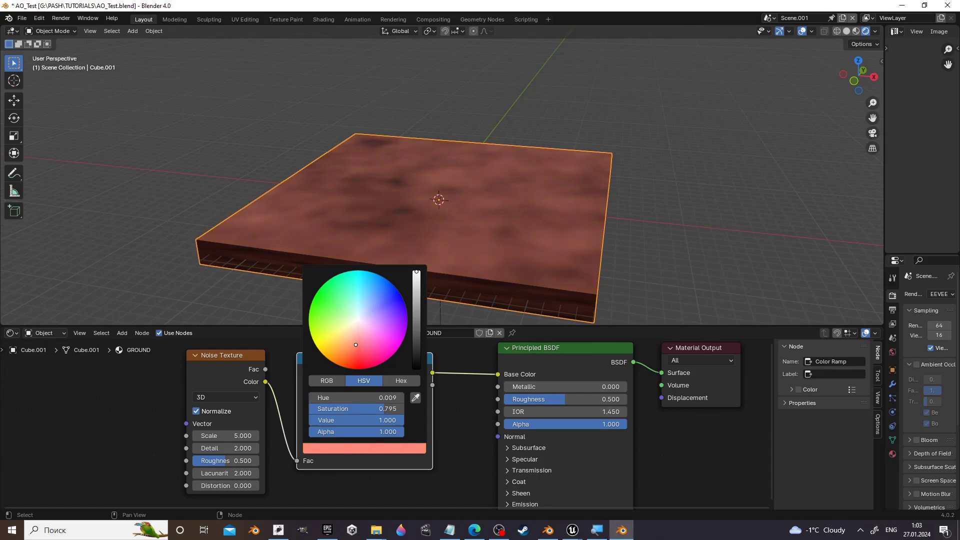
{"action": "left_click_drag", "start_coordinate": [355, 344], "coordinate": [348, 345]}
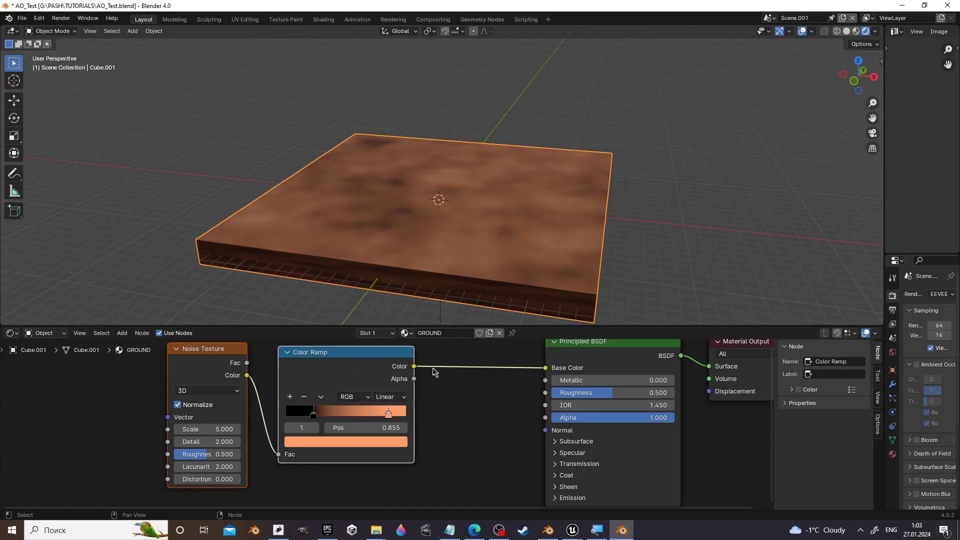
{"action": "left_click_drag", "start_coordinate": [414, 366], "coordinate": [448, 453]}
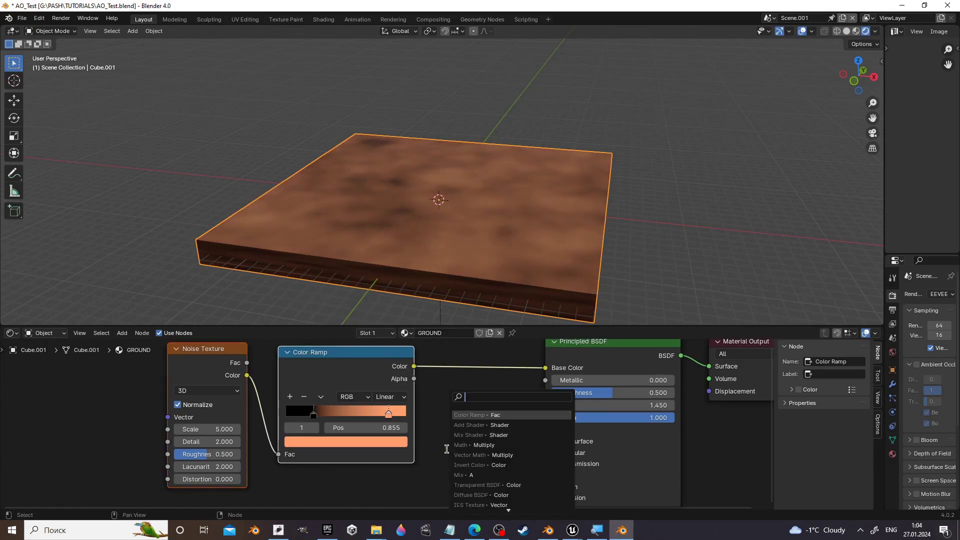
- Add a Bump node fed by the Color Ramp and link its Normal to the shader Normal
{"action": "type", "text": "BUMP"}
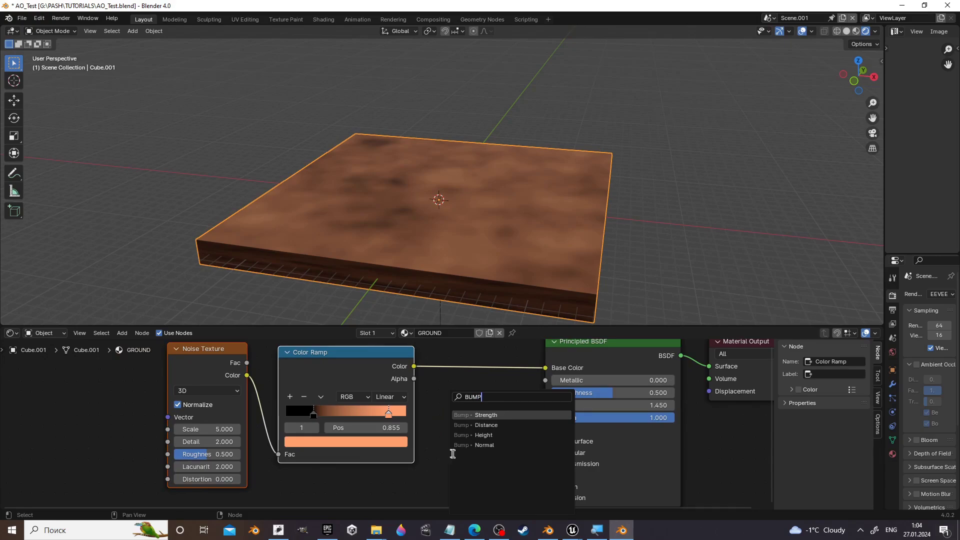
{"action": "left_click", "coordinate": [502, 435]}
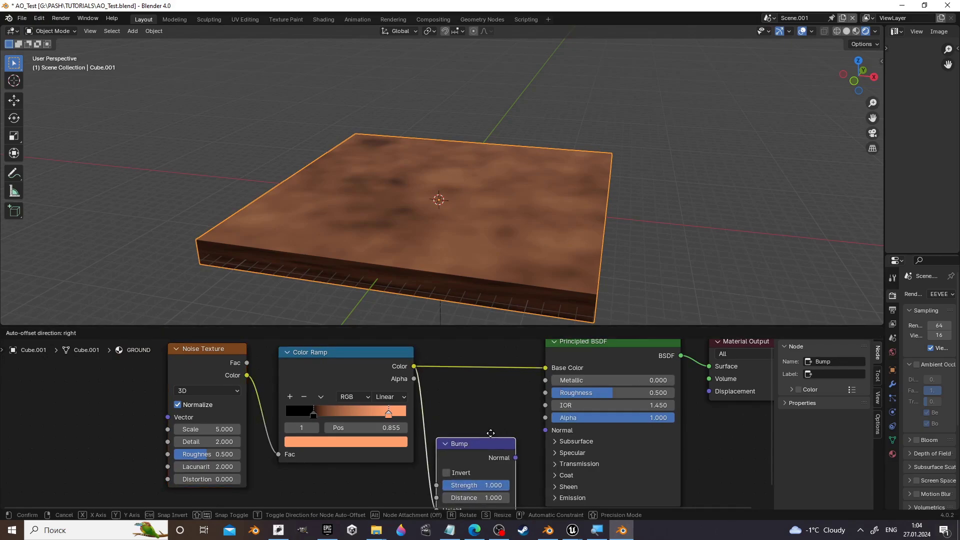
{"action": "left_click", "coordinate": [490, 433]}
{"action": "middle_click_drag", "start_coordinate": [491, 432], "coordinate": [476, 368]}
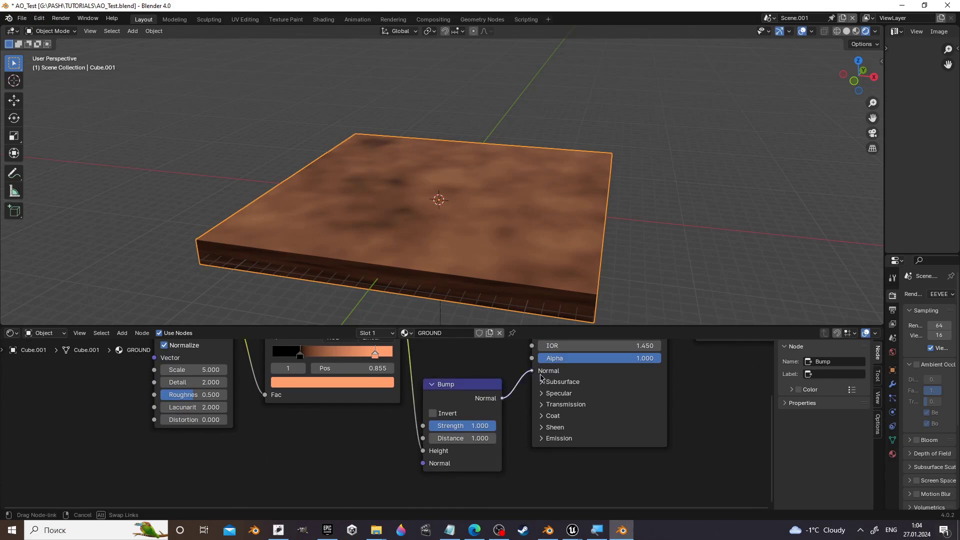
{"action": "left_click_drag", "start_coordinate": [503, 398], "coordinate": [531, 371]}
{"action": "middle_click_drag", "start_coordinate": [452, 452], "coordinate": [471, 495]}
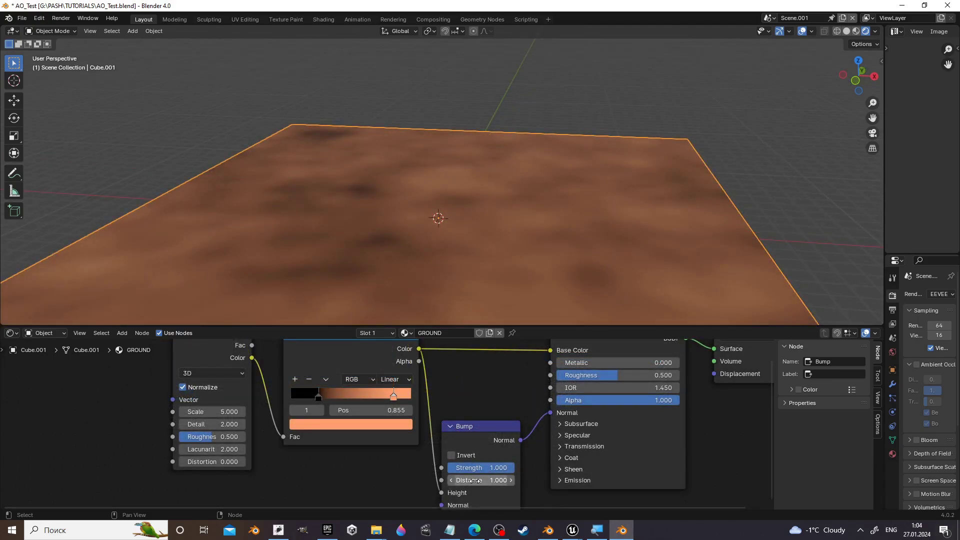
- Raise the Bump Distance to 14.900, inspect the relief, and begin adjusting Roughness
{"action": "scroll", "coordinate": [474, 480], "scroll_direction": "up", "scroll_amount": 1}
{"action": "scroll", "coordinate": [474, 480], "scroll_direction": "down", "scroll_amount": 2}
{"action": "scroll", "coordinate": [471, 478], "scroll_direction": "up", "scroll_amount": 1}
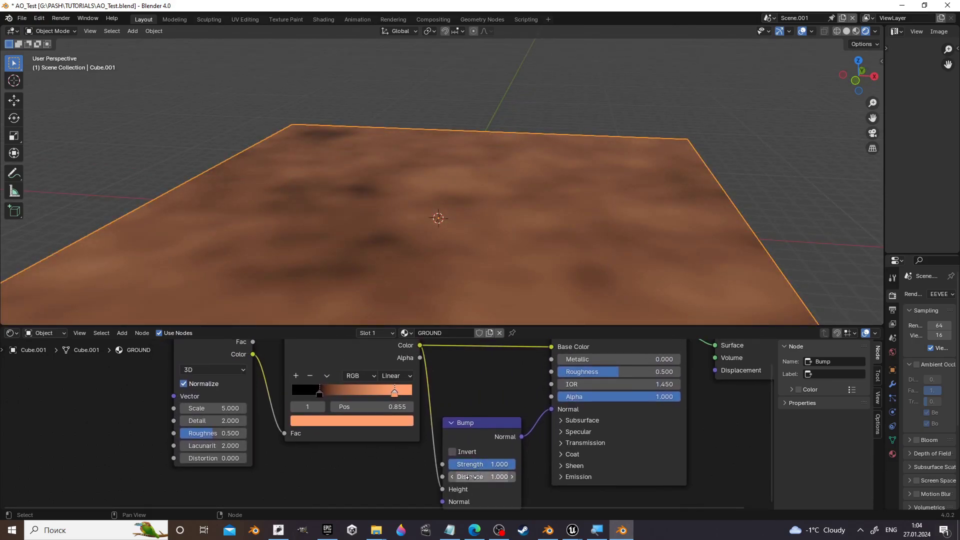
{"action": "left_click_drag", "start_coordinate": [482, 477], "coordinate": [505, 476]}
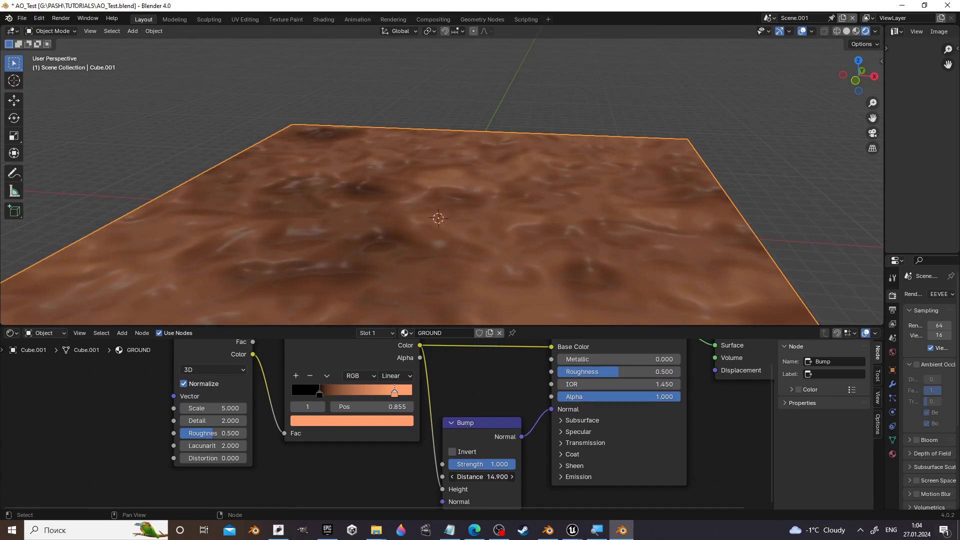
{"action": "middle_click_drag", "start_coordinate": [506, 234], "coordinate": [514, 241]}
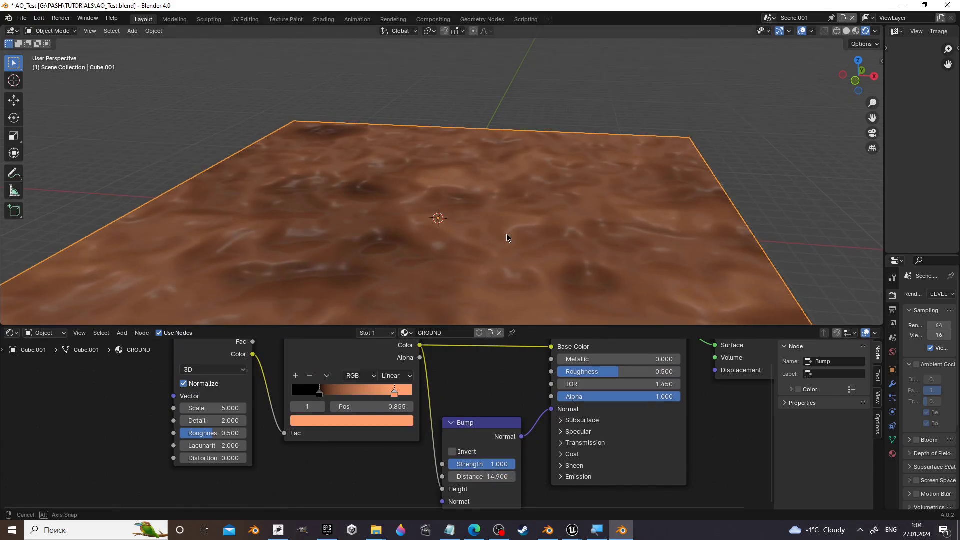
{"action": "middle_click_drag", "start_coordinate": [495, 415], "coordinate": [484, 445]}
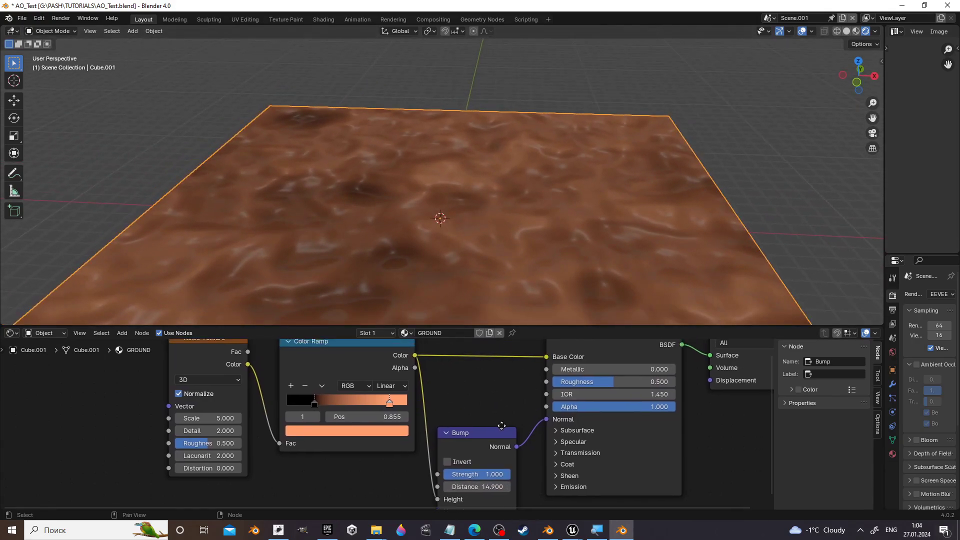
- Set Roughness to 0.682, noise Scale to 13.400 and Detail to 5.200, then orbit to inspect
{"action": "mouse_move", "coordinate": [615, 402]}
{"action": "left_mouse_down"}
{"action": "mouse_move", "coordinate": [600, 402]}
{"action": "mouse_move", "coordinate": [658, 401]}
{"action": "mouse_move", "coordinate": [628, 401]}
{"action": "left_mouse_up"}
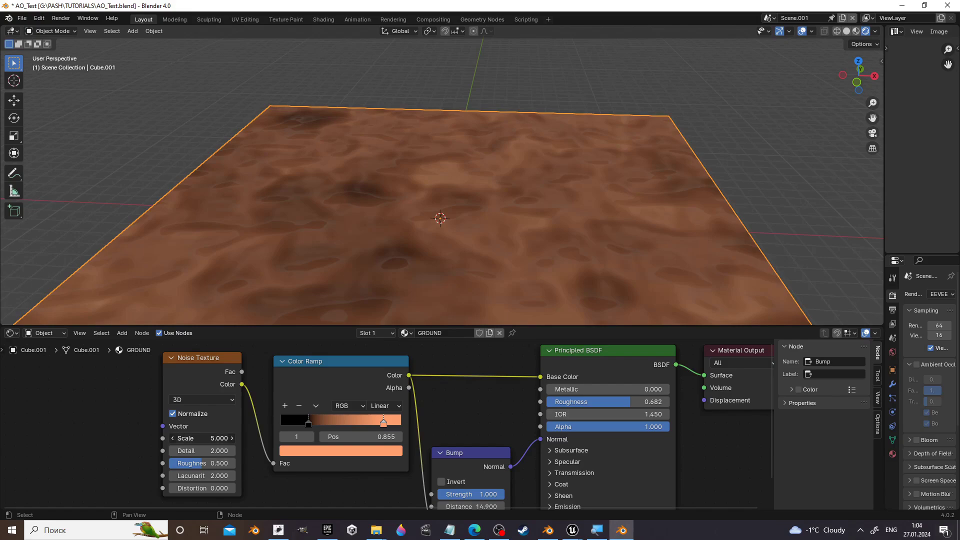
{"action": "left_click_drag", "start_coordinate": [205, 438], "coordinate": [275, 438]}
{"action": "mouse_move", "coordinate": [203, 451]}
{"action": "left_mouse_down"}
{"action": "mouse_move", "coordinate": [223, 451]}
{"action": "mouse_move", "coordinate": [178, 438]}
{"action": "left_mouse_up"}
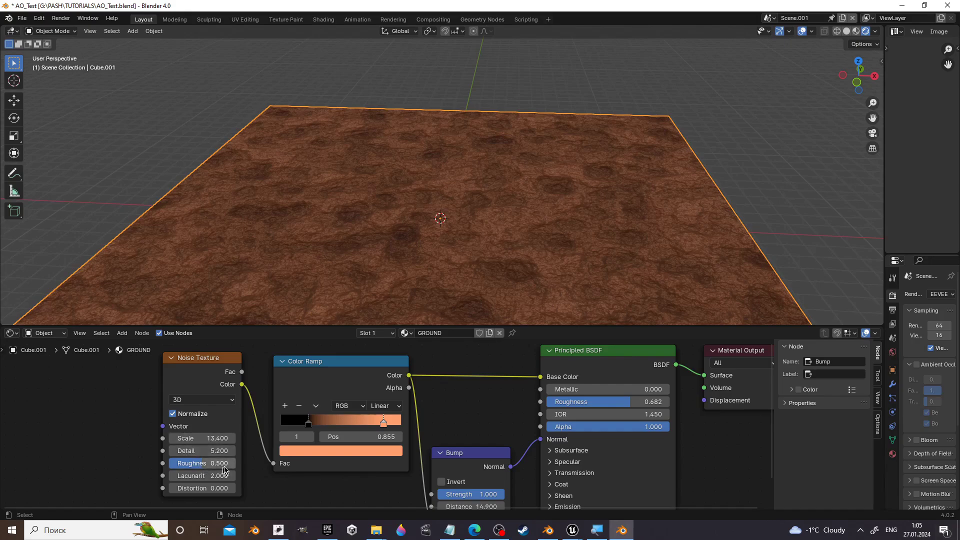
{"action": "middle_click_drag", "start_coordinate": [451, 298], "coordinate": [435, 243]}
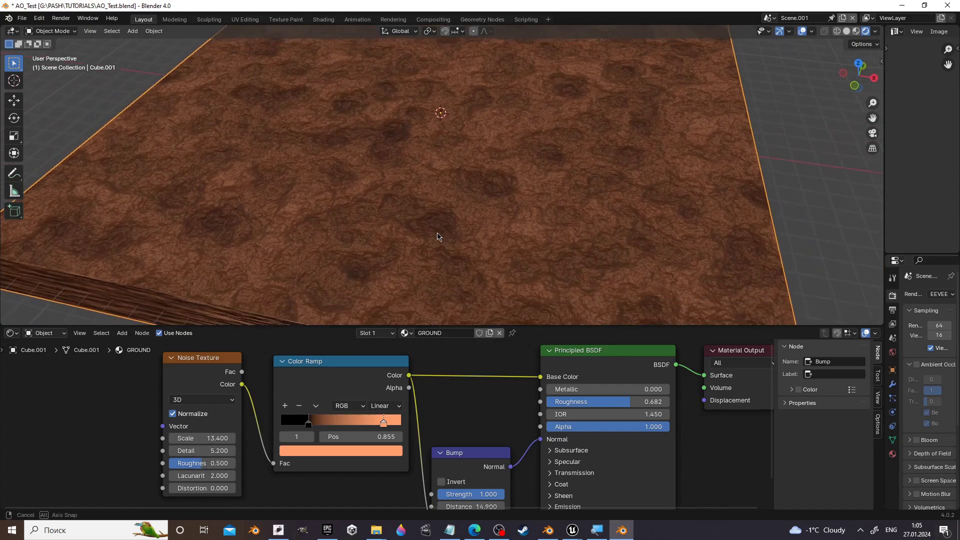
{"action": "mouse_move", "coordinate": [435, 244]}
{"action": "middle_mouse_down"}
{"action": "mouse_move", "coordinate": [416, 253]}
{"action": "mouse_move", "coordinate": [433, 250]}
{"action": "middle_mouse_up"}
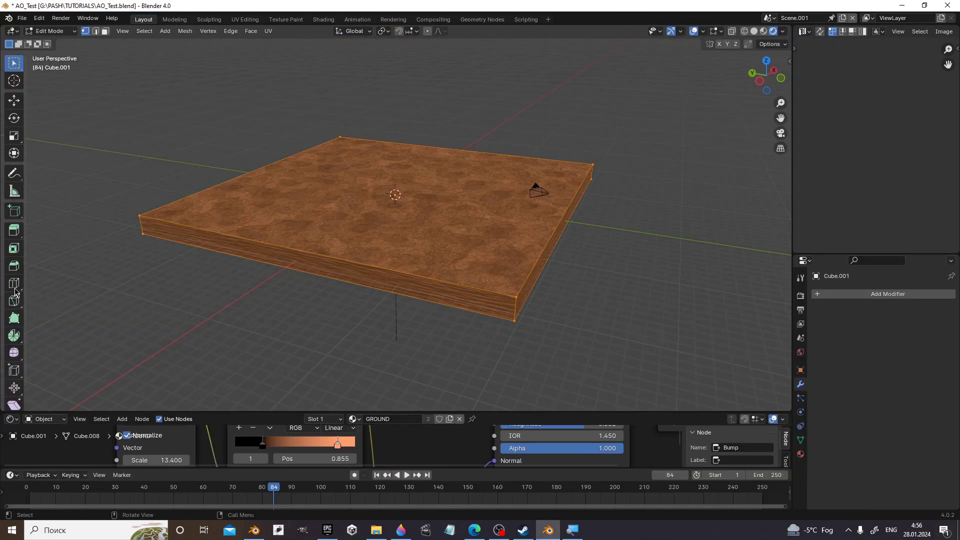
- Add 10 loop cuts in each horizontal direction of the slab, then return to box selection
{"action": "left_click", "coordinate": [15, 285]}
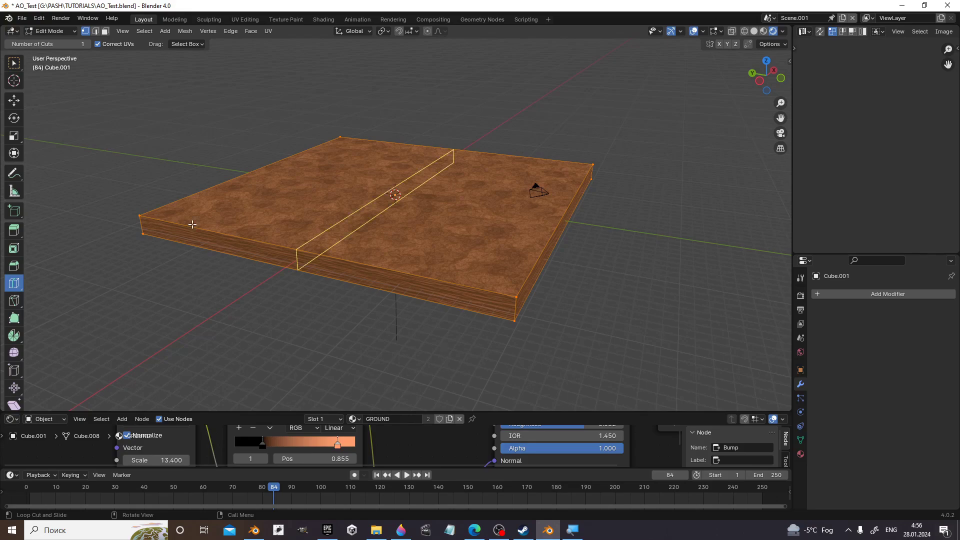
{"action": "type", "text": "10"}
{"action": "left_click", "coordinate": [297, 250]}
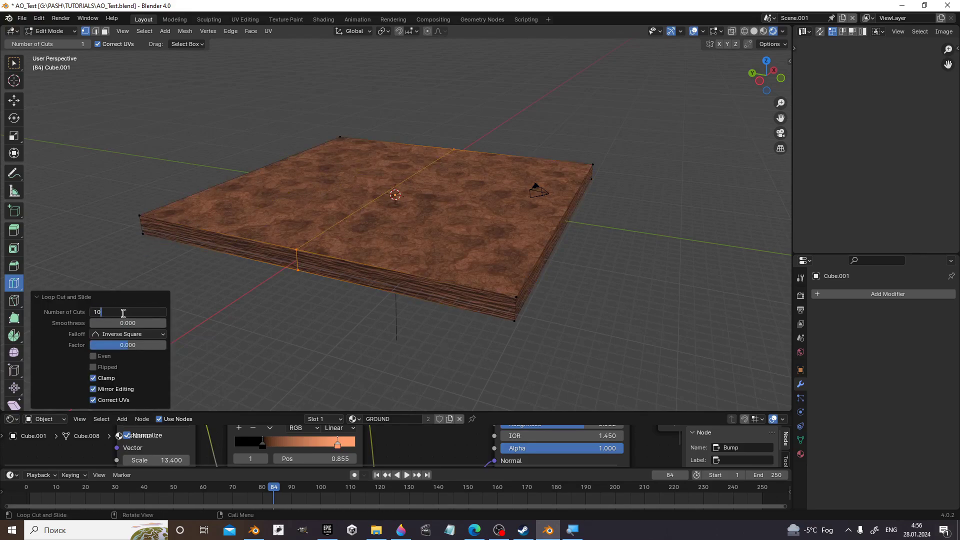
{"action": "key", "text": "Return"}
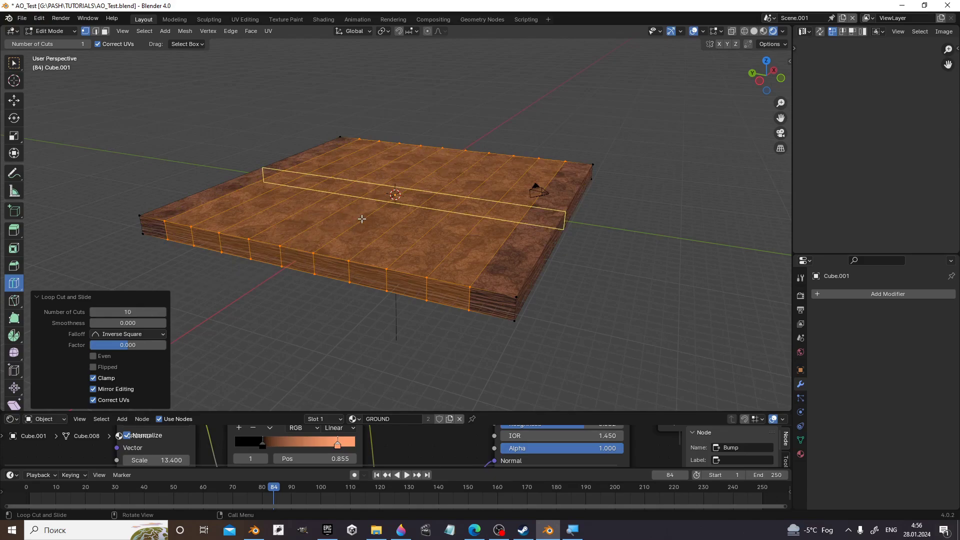
{"action": "left_click", "coordinate": [129, 311]}
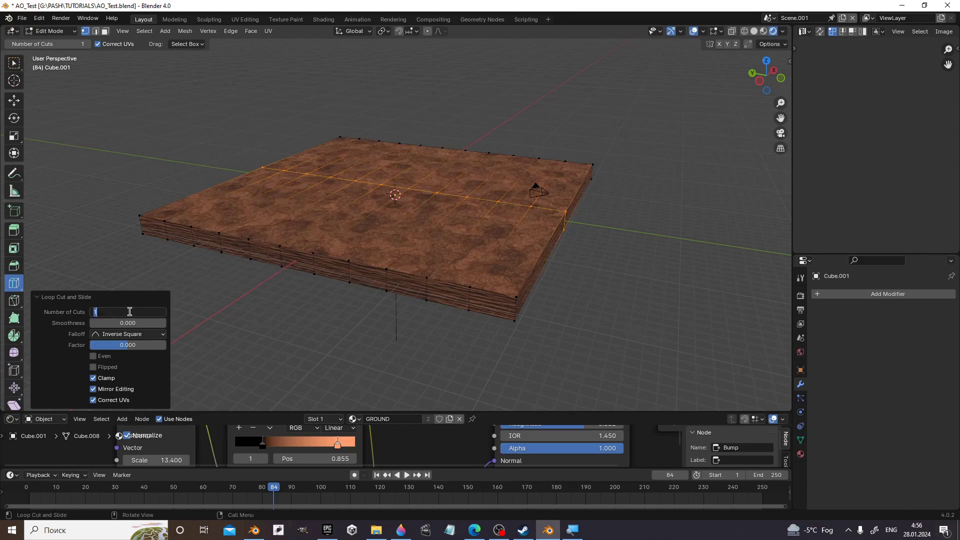
{"action": "key", "text": "Return"}
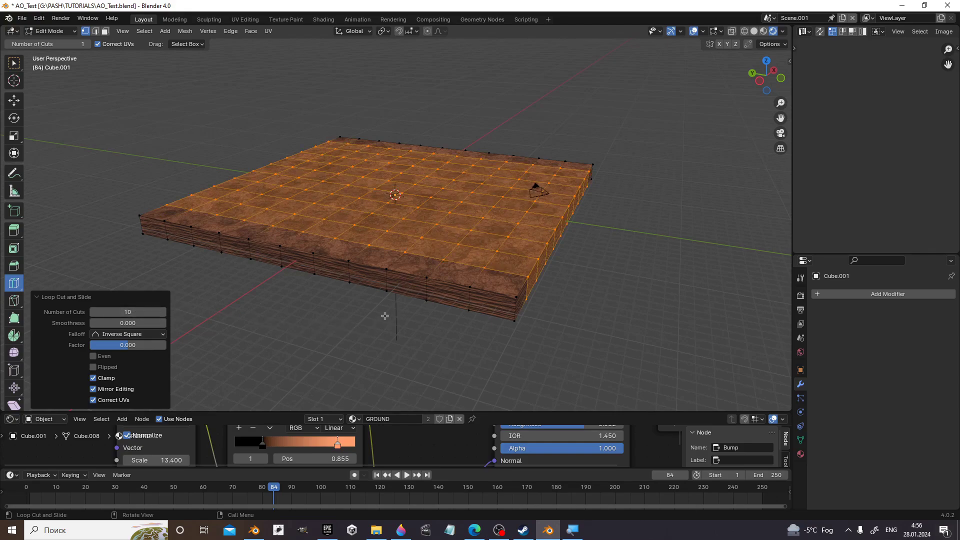
{"action": "key", "text": "ctrl+z"}
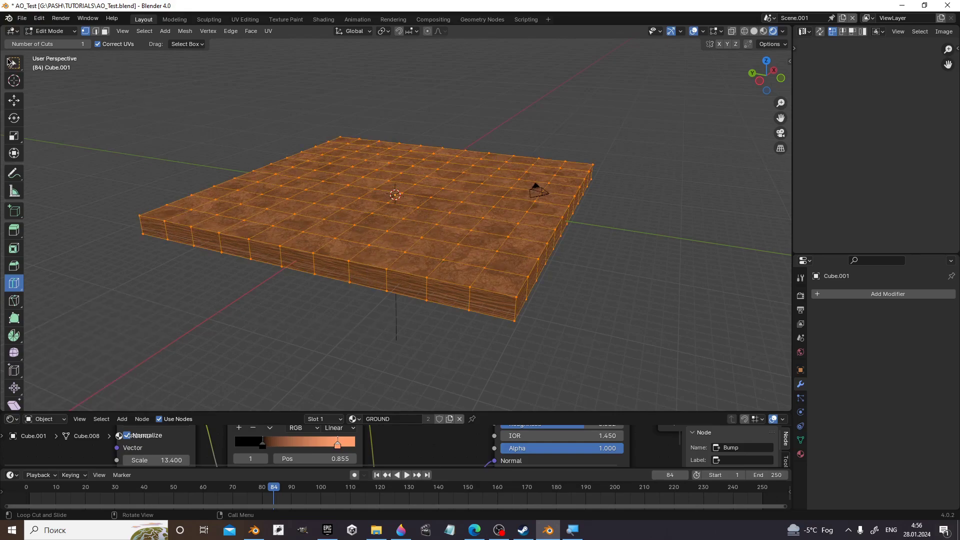
{"action": "left_click", "coordinate": [11, 62]}
{"action": "middle_click_drag", "start_coordinate": [365, 225], "coordinate": [509, 300]}
{"action": "left_click", "coordinate": [509, 300]}
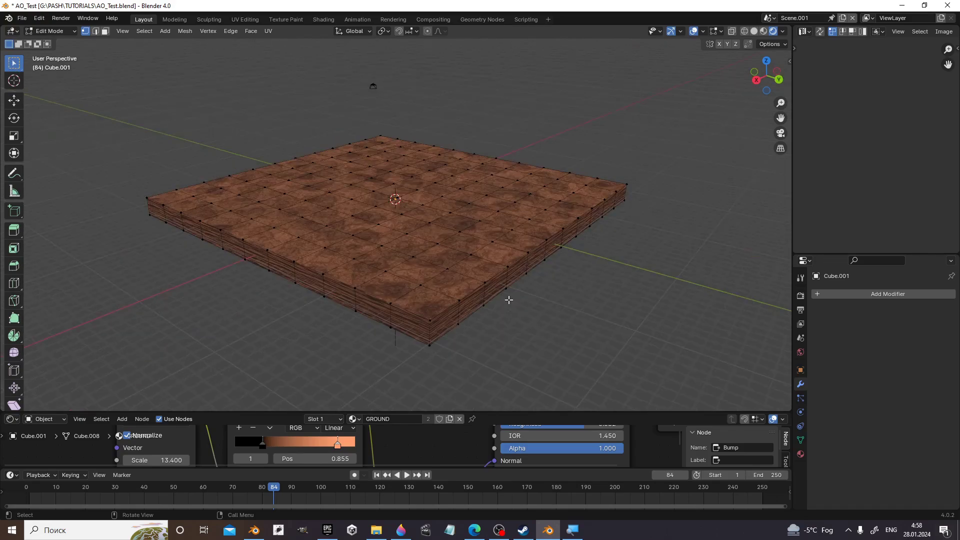
- From top view, box-select every vertex of the grid slab
{"action": "key", "text": "KP_7"}
{"action": "scroll", "coordinate": [509, 300], "scroll_direction": "down", "scroll_amount": 3}
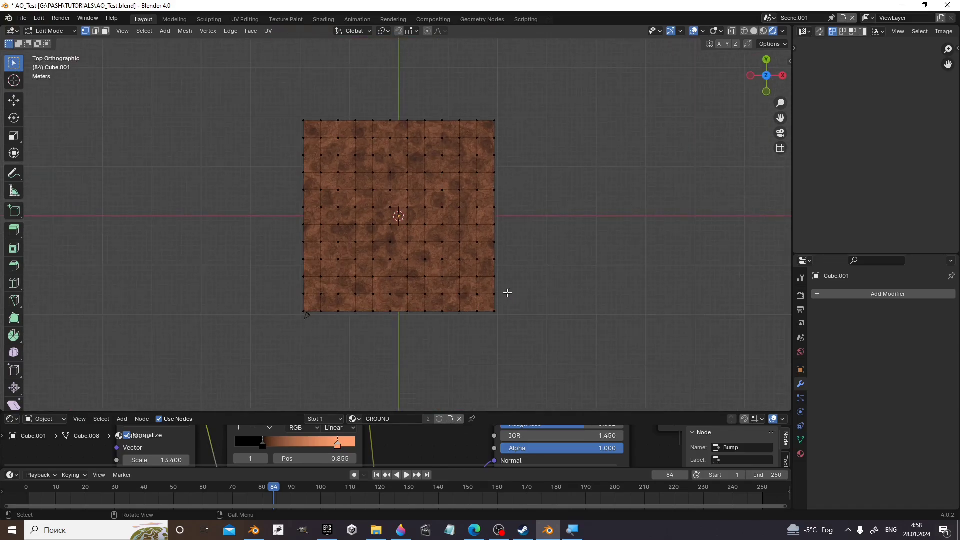
{"action": "left_click_drag", "start_coordinate": [266, 73], "coordinate": [583, 365]}
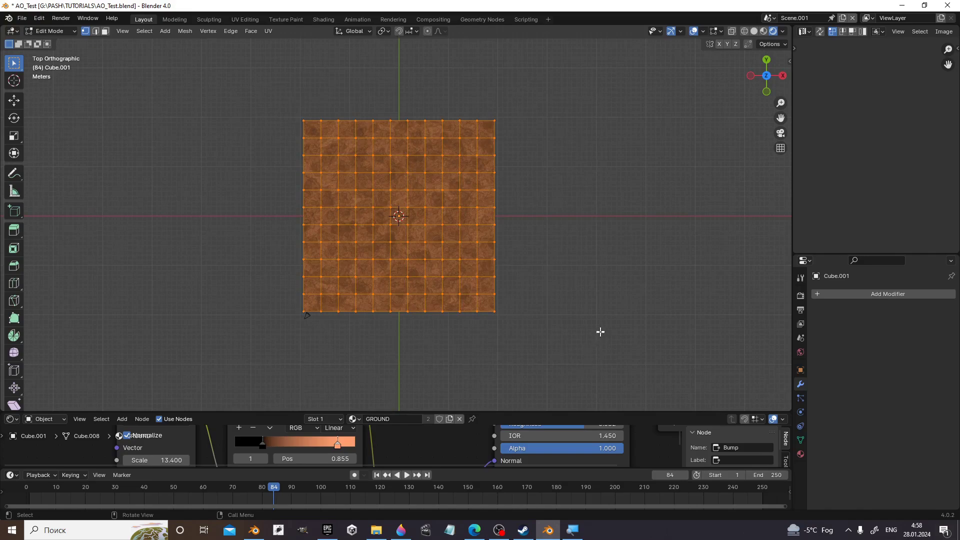
{"action": "middle_click_drag", "start_coordinate": [600, 331], "coordinate": [630, 280]}
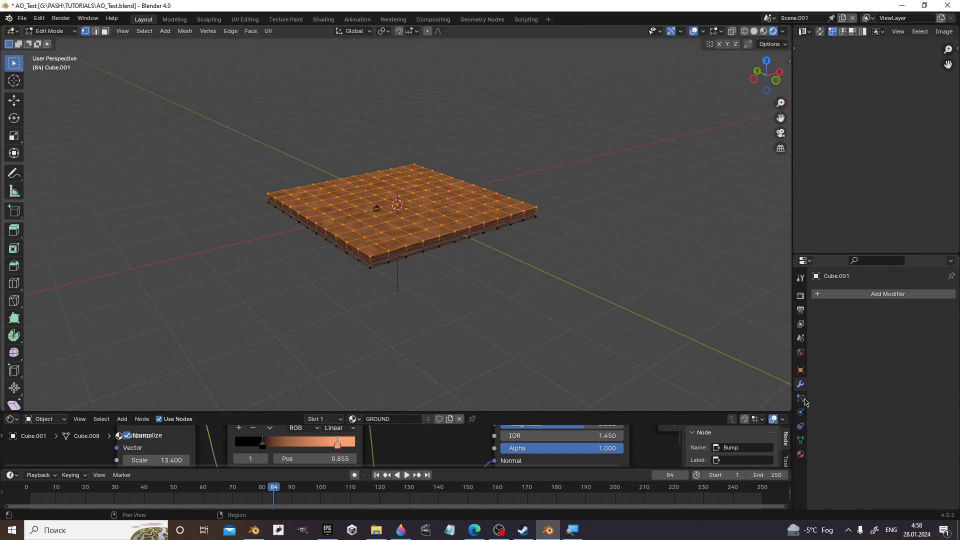
- Create a vertex group named Group, assign the selected vertices, and verify with Deselect/Select
{"action": "left_click", "coordinate": [799, 441]}
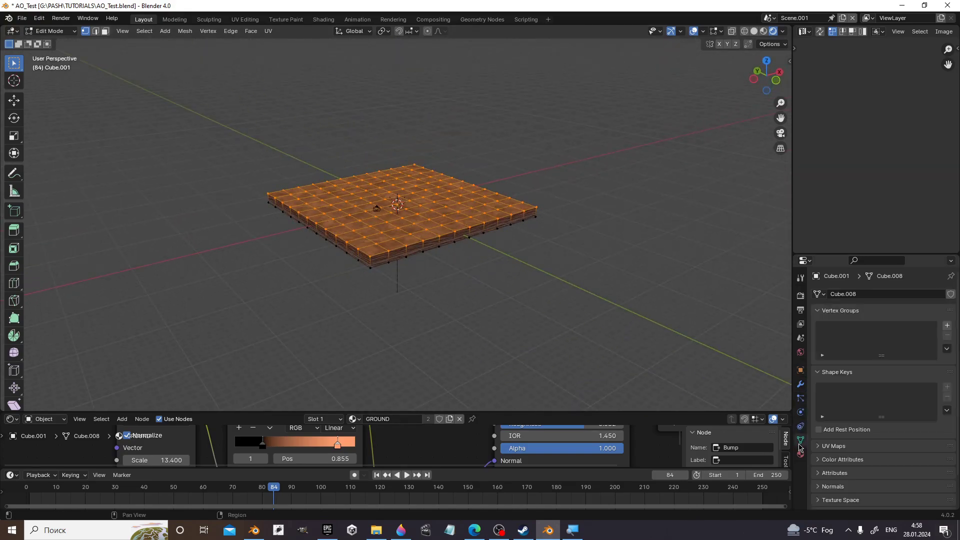
{"action": "left_click", "coordinate": [947, 325]}
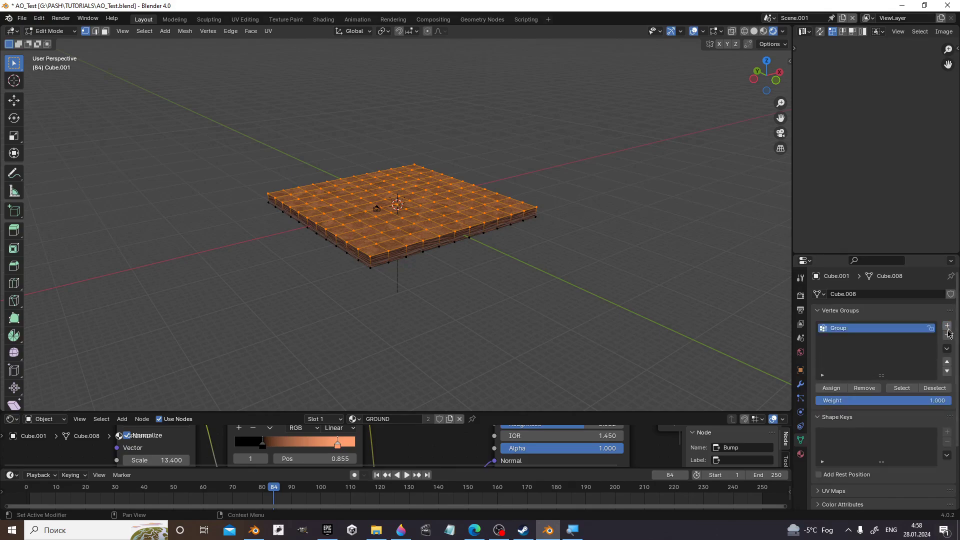
{"action": "left_click", "coordinate": [830, 388]}
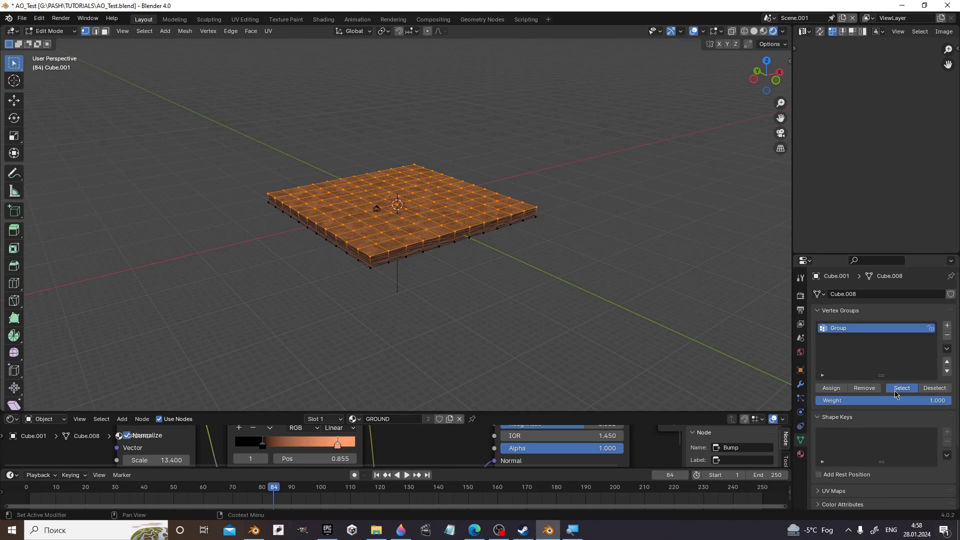
{"action": "left_click", "coordinate": [933, 389]}
{"action": "left_click", "coordinate": [910, 389]}
- Add a Displace modifier with a new texture, limited to the Group vertex group
{"action": "left_click", "coordinate": [800, 384]}
{"action": "left_click", "coordinate": [865, 295]}
{"action": "mouse_move", "coordinate": [816, 304]}
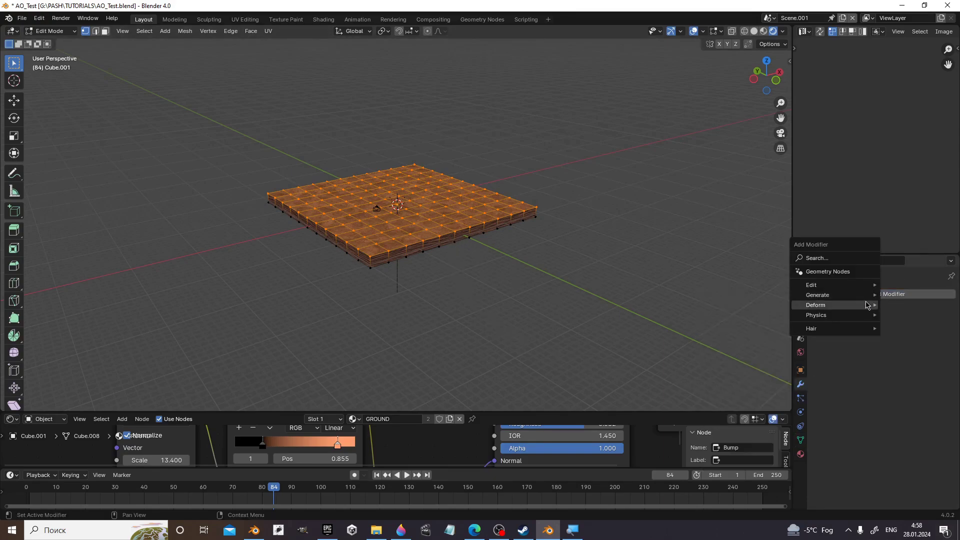
{"action": "left_click", "coordinate": [725, 335]}
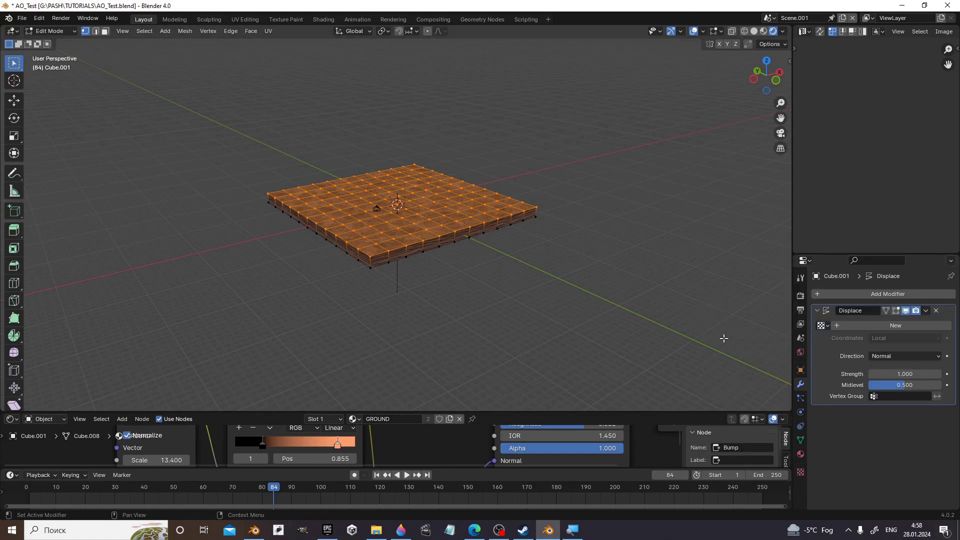
{"action": "left_click", "coordinate": [855, 327]}
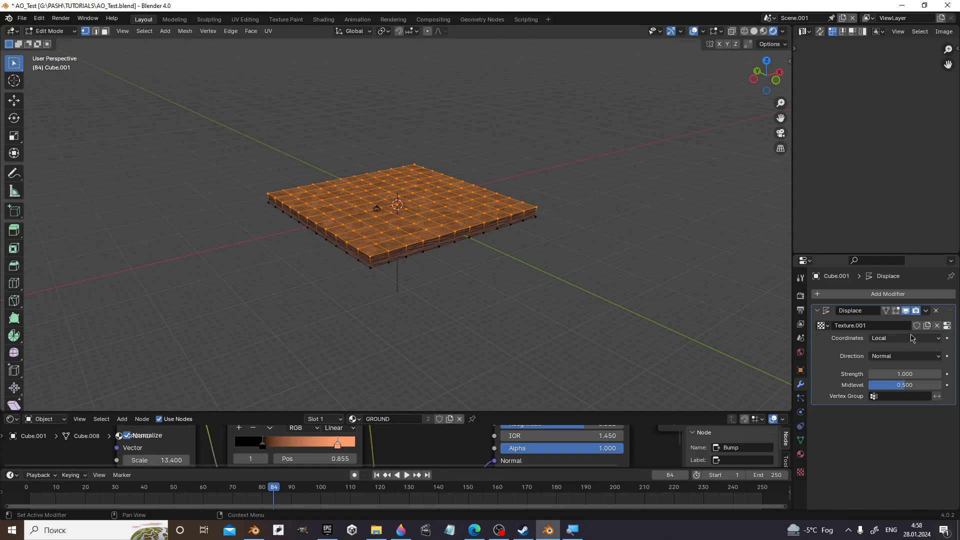
{"action": "left_click", "coordinate": [911, 397]}
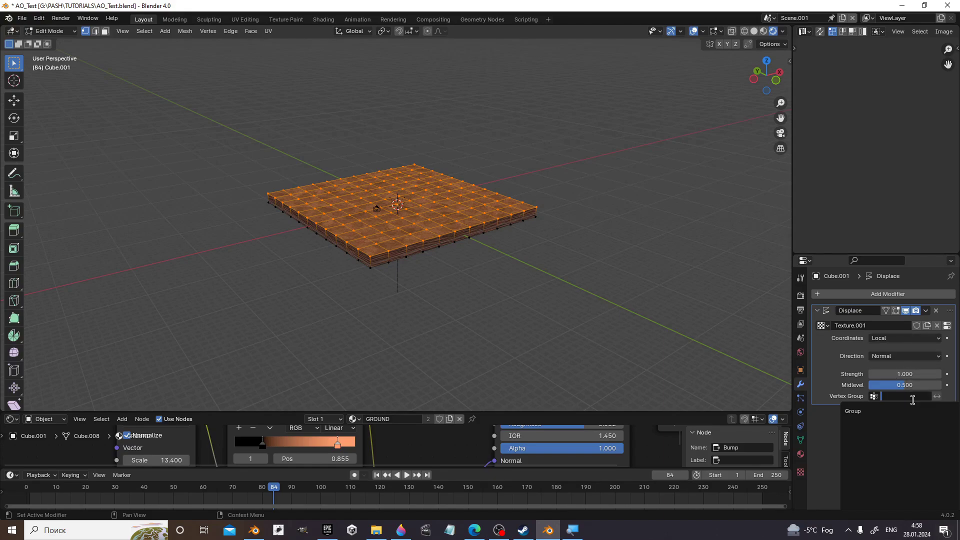
{"action": "left_click", "coordinate": [899, 412]}
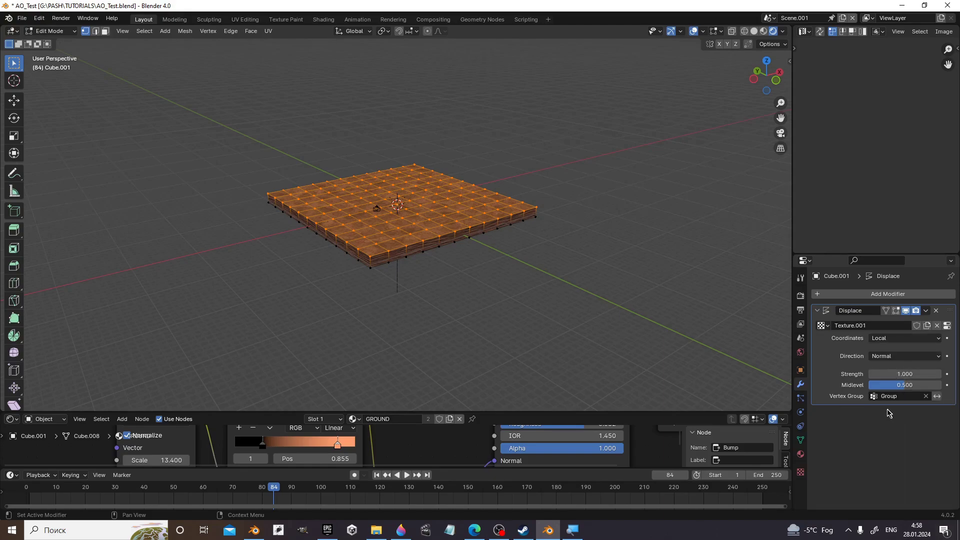
- Set the displacement texture type to Distorted Noise and return to Object Mode
{"action": "left_click", "coordinate": [801, 474]}
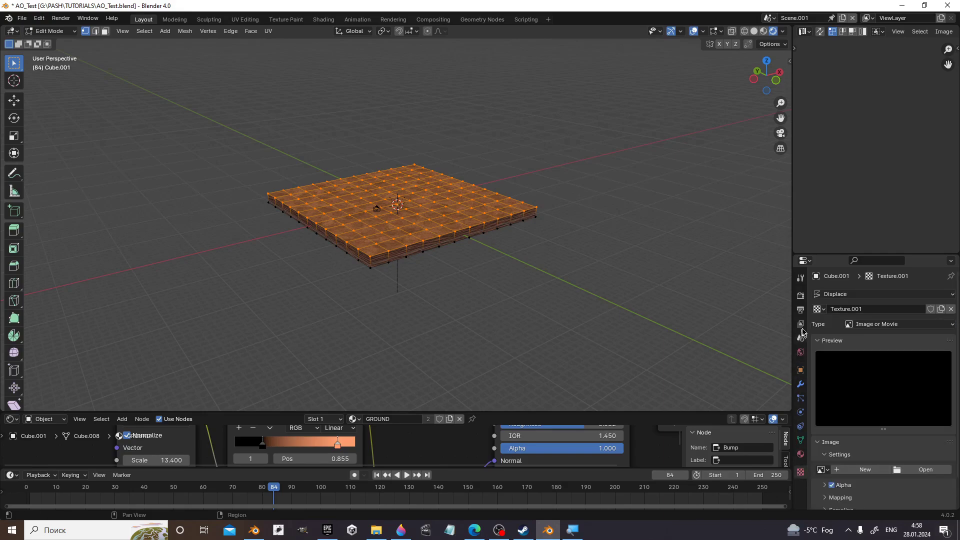
{"action": "left_click", "coordinate": [876, 325]}
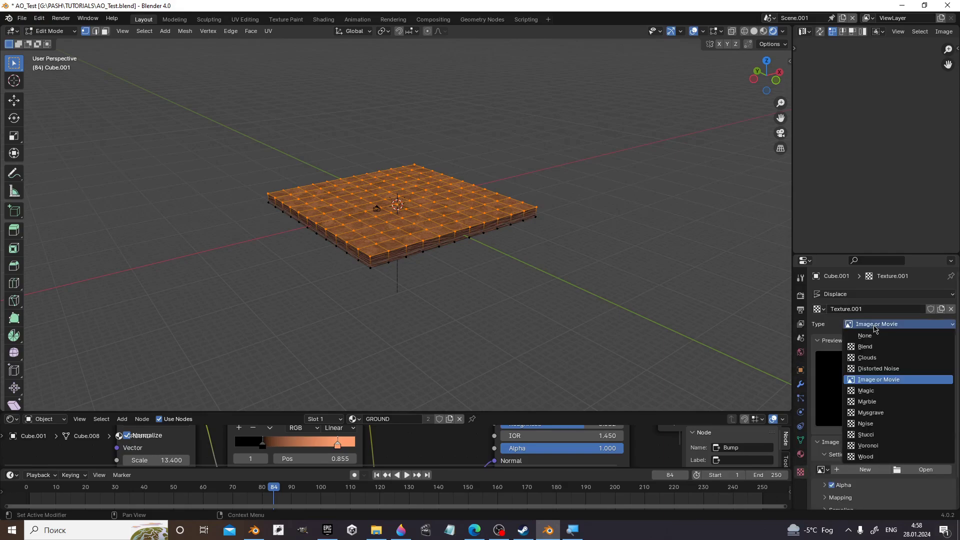
{"action": "left_click", "coordinate": [879, 369]}
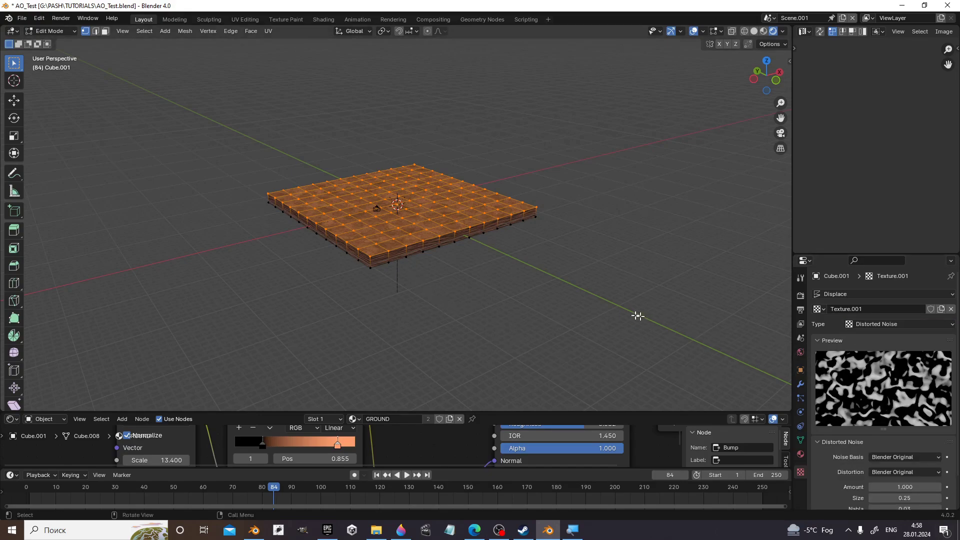
{"action": "key", "text": "Tab"}
- Set the Displace modifier's Direction to Z
{"action": "scroll", "coordinate": [391, 238], "scroll_direction": "up", "scroll_amount": 3}
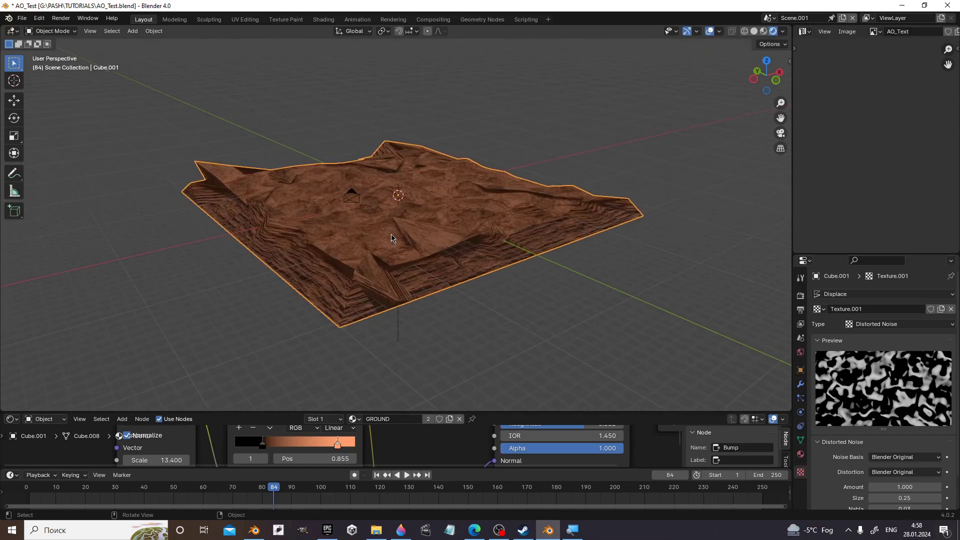
{"action": "left_click", "coordinate": [800, 384]}
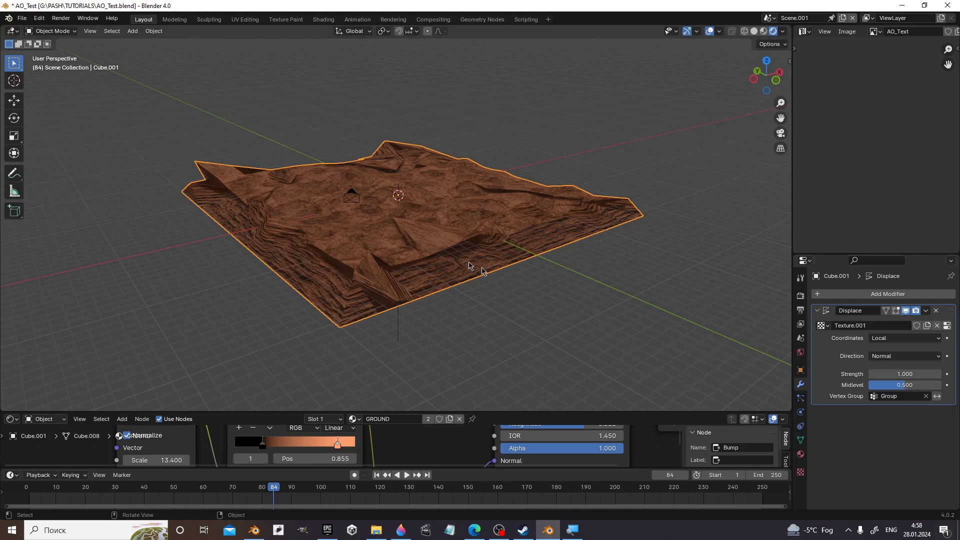
{"action": "scroll", "coordinate": [415, 238], "scroll_direction": "up", "scroll_amount": 2}
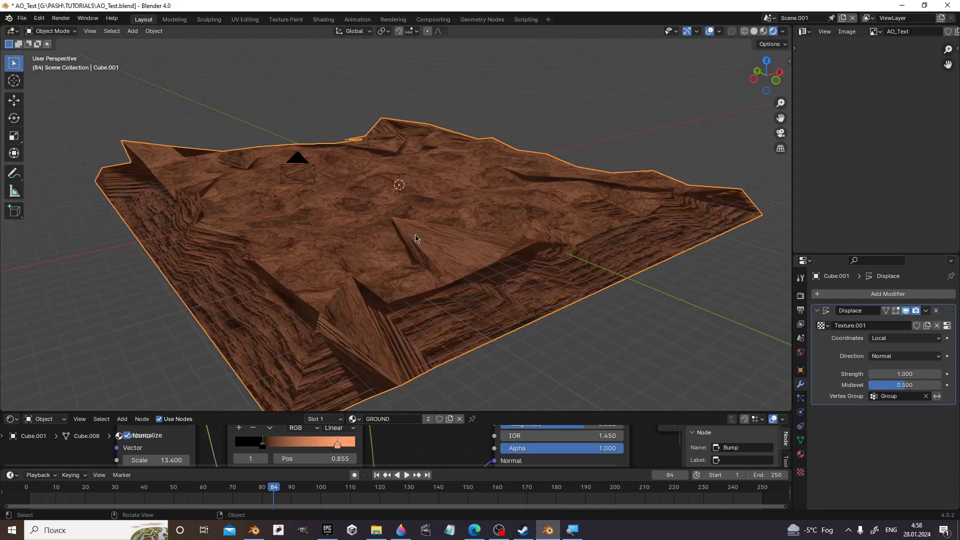
{"action": "left_click", "coordinate": [931, 357]}
{"action": "left_click", "coordinate": [875, 390]}
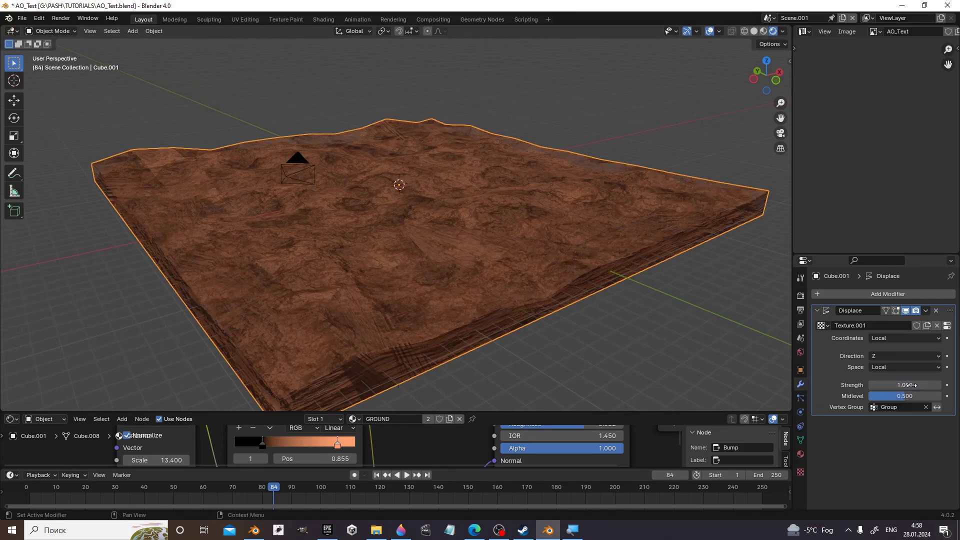
{"action": "middle_click_drag", "start_coordinate": [433, 295], "coordinate": [445, 280]}
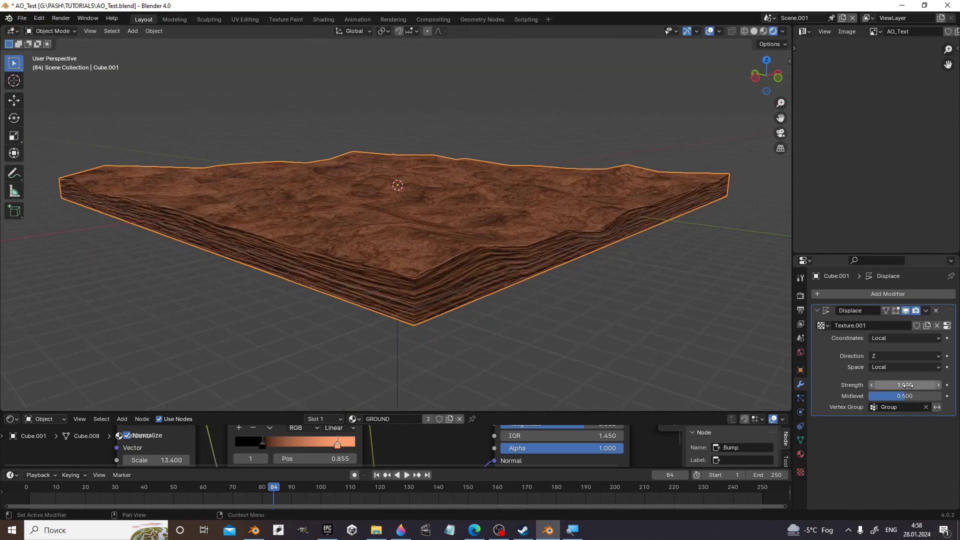
- Set Displace Strength to 1.400 and Midlevel to 0.480, then orbit to inspect the terrain
{"action": "mouse_move", "coordinate": [905, 385]}
{"action": "left_mouse_down"}
{"action": "mouse_move", "coordinate": [880, 385]}
{"action": "mouse_move", "coordinate": [925, 385]}
{"action": "mouse_move", "coordinate": [894, 396]}
{"action": "left_mouse_up"}
{"action": "scroll", "coordinate": [525, 215], "scroll_direction": "up", "scroll_amount": 3}
{"action": "mouse_move", "coordinate": [525, 215]}
{"action": "middle_mouse_down"}
{"action": "mouse_move", "coordinate": [467, 241]}
{"action": "mouse_move", "coordinate": [523, 224]}
{"action": "mouse_move", "coordinate": [492, 227]}
{"action": "middle_mouse_up"}
{"action": "scroll", "coordinate": [524, 224], "scroll_direction": "up", "scroll_amount": 3}
{"action": "mouse_move", "coordinate": [490, 221]}
{"action": "middle_mouse_down"}
{"action": "mouse_move", "coordinate": [512, 227]}
{"action": "mouse_move", "coordinate": [478, 228]}
{"action": "mouse_move", "coordinate": [497, 229]}
{"action": "middle_mouse_up"}
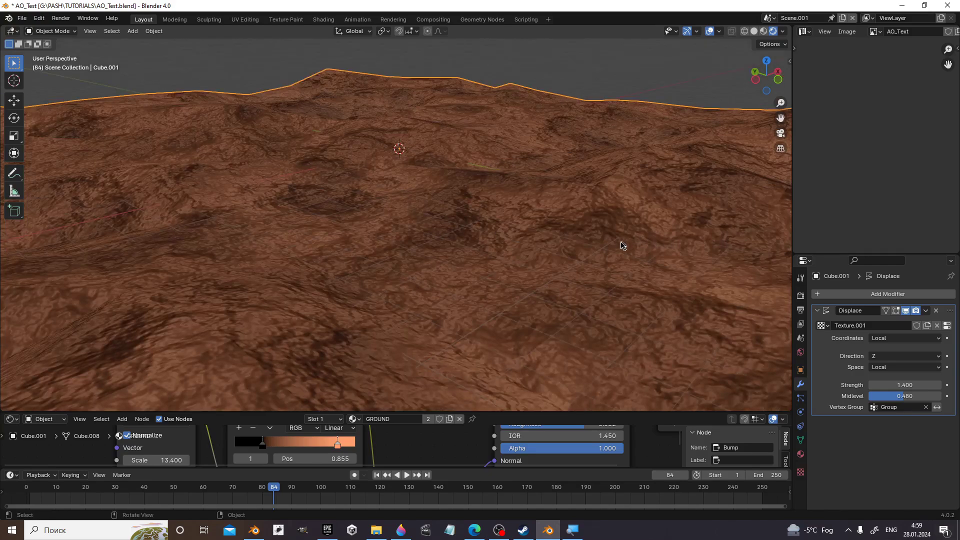
{"action": "scroll", "coordinate": [621, 246], "scroll_direction": "down", "scroll_amount": 3}
{"action": "scroll", "coordinate": [618, 246], "scroll_direction": "down", "scroll_amount": 3}
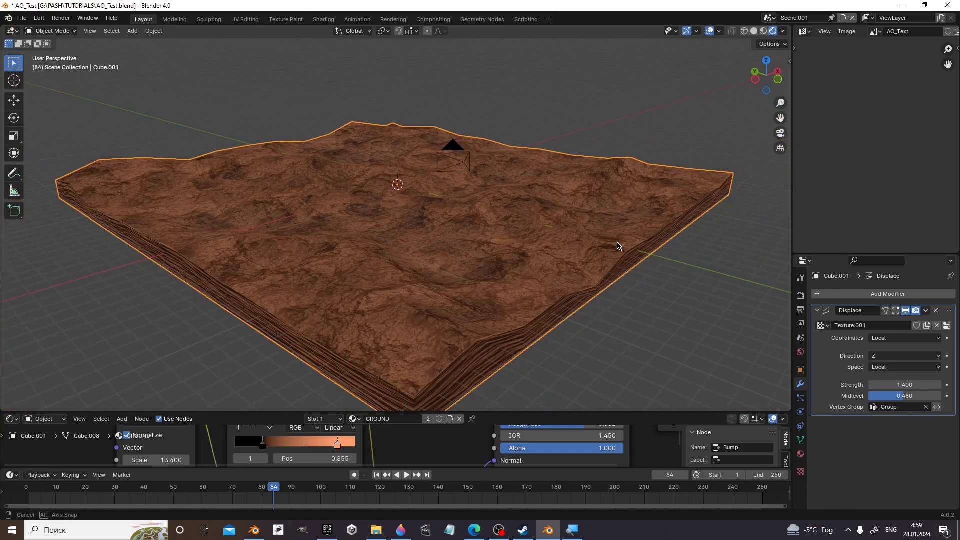
{"action": "middle_click_drag", "start_coordinate": [619, 246], "coordinate": [616, 244]}
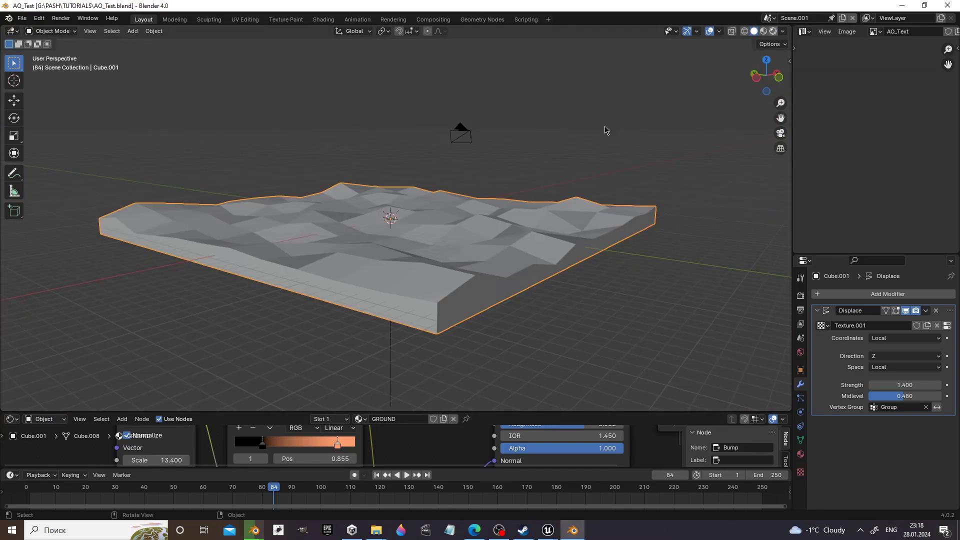
- Switch the viewport to Material Preview to show the terrain's brown material from a higher corner view
{"action": "key", "text": "z"}
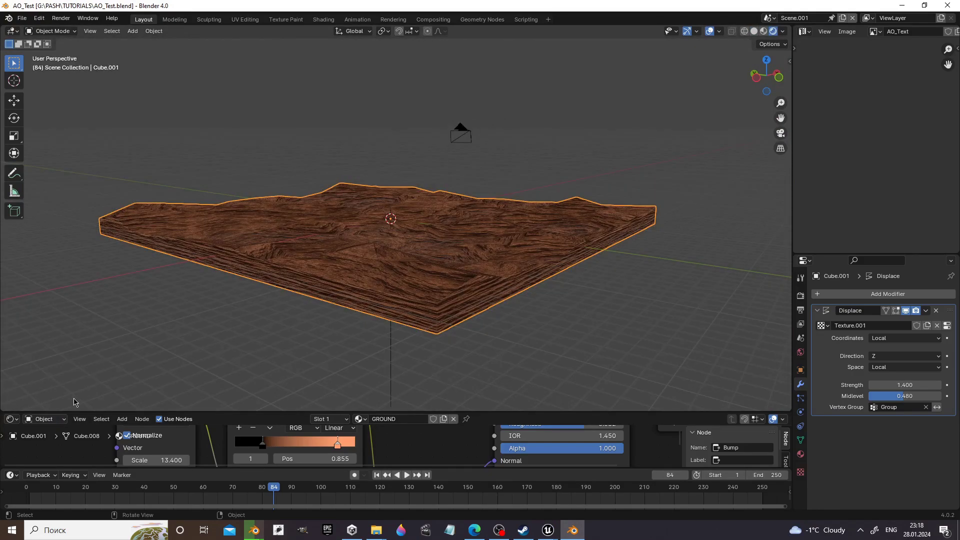
{"action": "scroll", "coordinate": [247, 306], "scroll_direction": "up", "scroll_amount": 2}
{"action": "scroll", "coordinate": [248, 310], "scroll_direction": "up", "scroll_amount": 2}
{"action": "scroll", "coordinate": [249, 313], "scroll_direction": "up", "scroll_amount": 4}
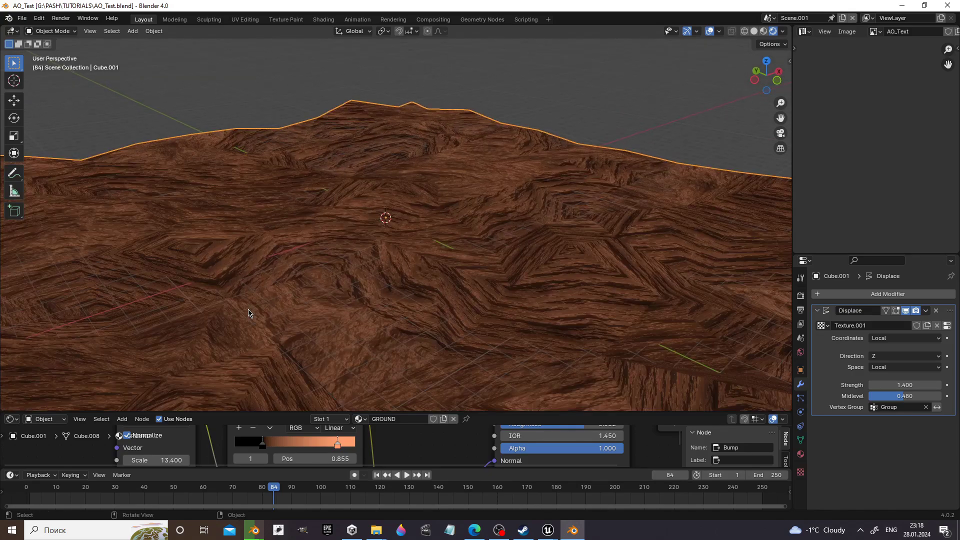
{"action": "middle_click_drag", "start_coordinate": [249, 314], "coordinate": [640, 314]}
{"action": "scroll", "coordinate": [648, 297], "scroll_direction": "down", "scroll_amount": 4}
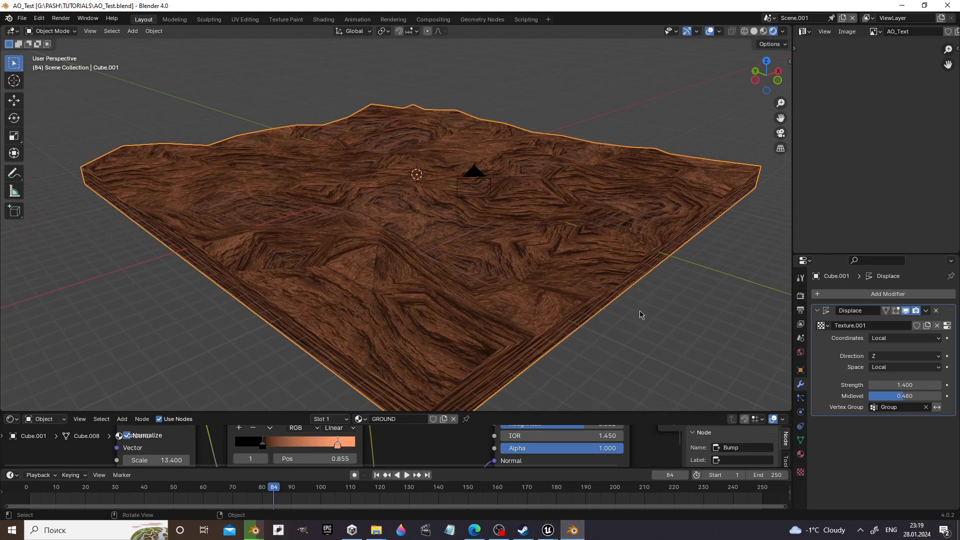
- Add a Multiresolution modifier below the Displace modifier on the terrain slab
{"action": "left_click", "coordinate": [890, 295]}
{"action": "mouse_move", "coordinate": [846, 332]}
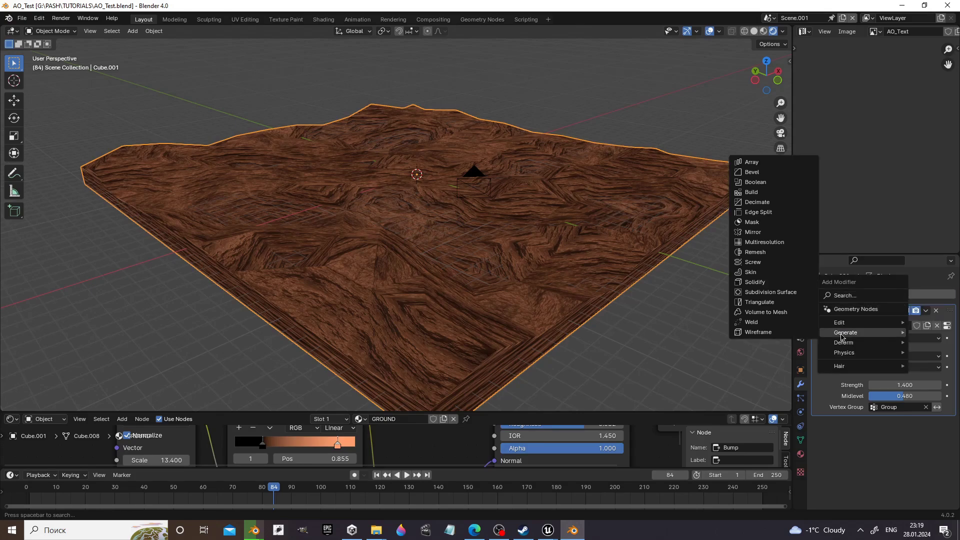
{"action": "left_click", "coordinate": [791, 242]}
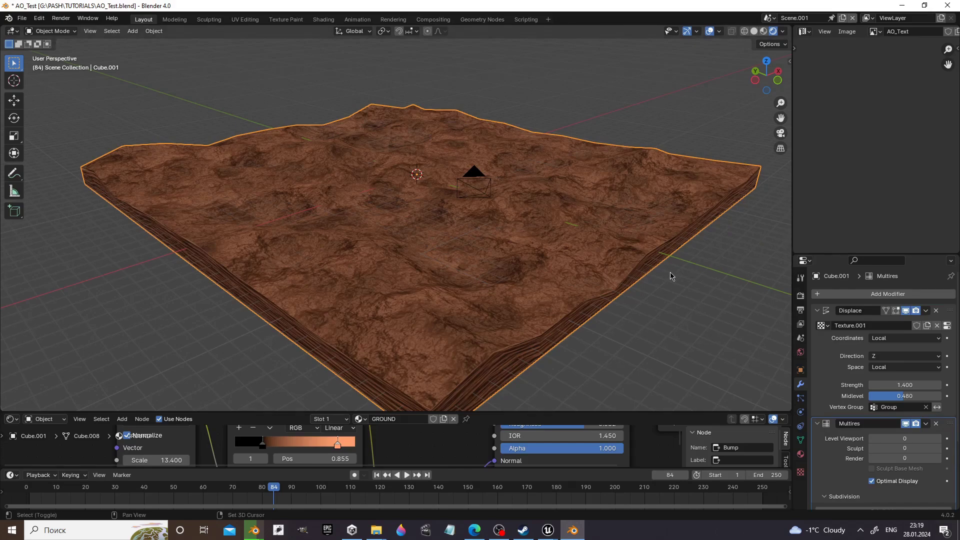
{"action": "middle_click_drag", "start_coordinate": [671, 275], "coordinate": [669, 270]}
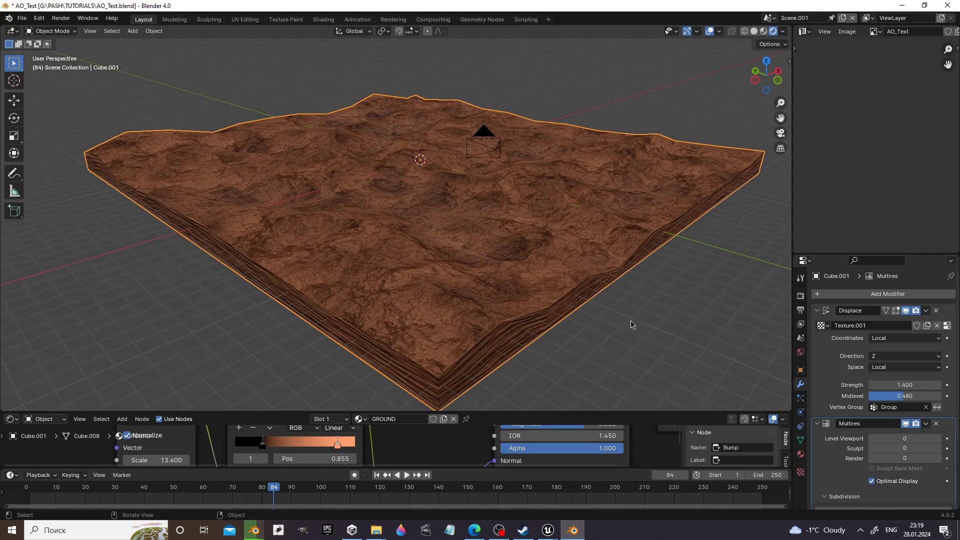